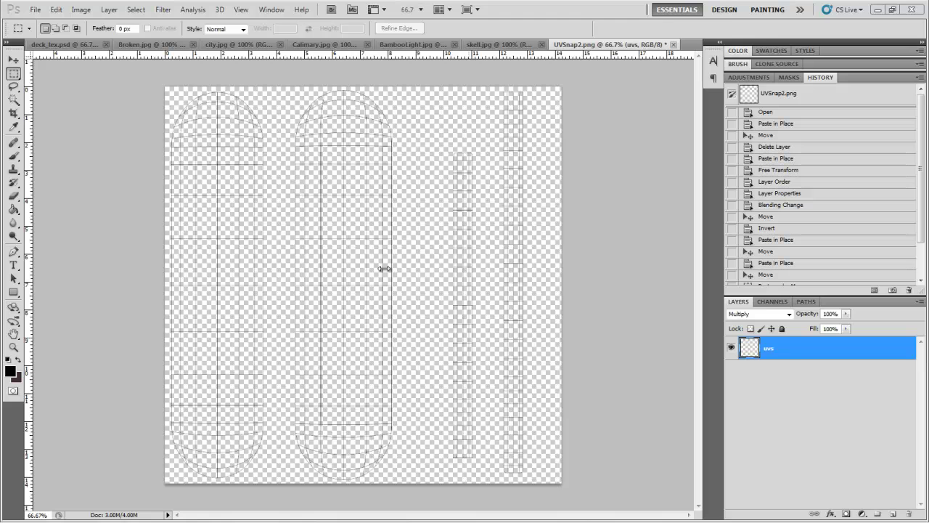
Step: Set the blending mode of the uvs layer to Multiply
{"action": "left_click", "coordinate": [759, 314]}
{"action": "left_click", "coordinate": [739, 53]}
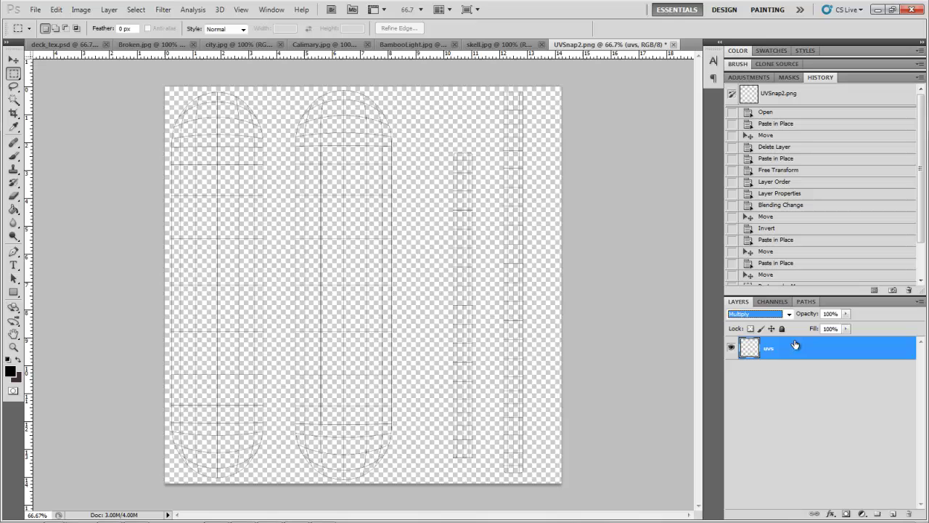
{"action": "left_click_drag", "start_coordinate": [794, 347], "coordinate": [792, 354]}
{"action": "key", "text": "Return"}
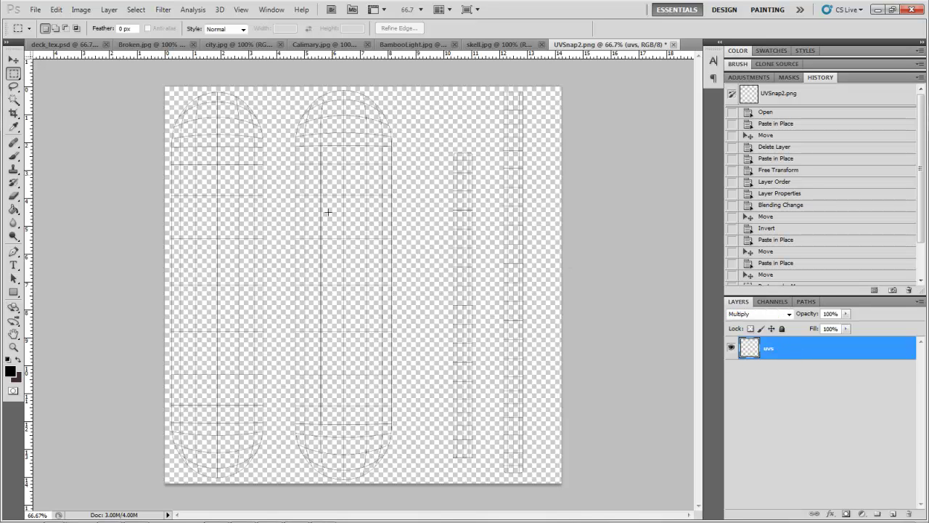
Step: Review the deck_tex.psd example and the source images Broken.jpg, city.jpg and Calimary.jpg
{"action": "left_click", "coordinate": [48, 46]}
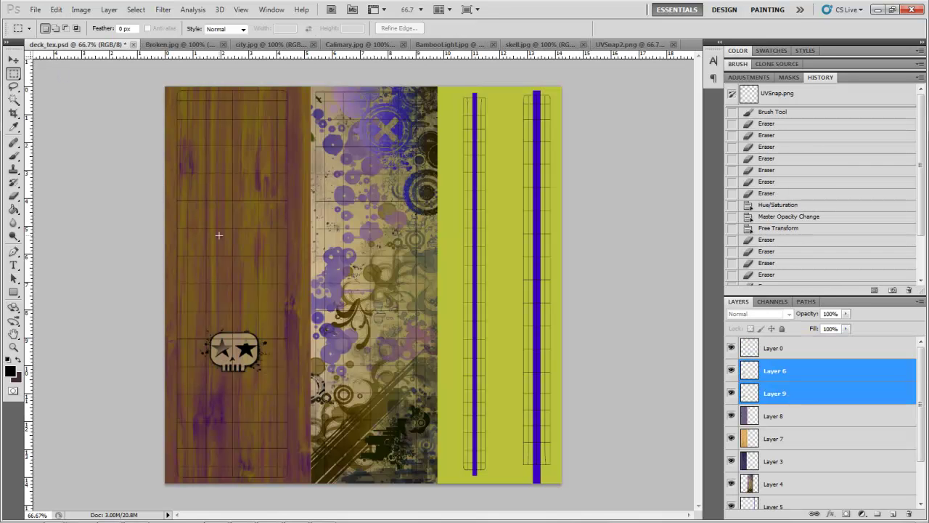
{"action": "left_click", "coordinate": [165, 45]}
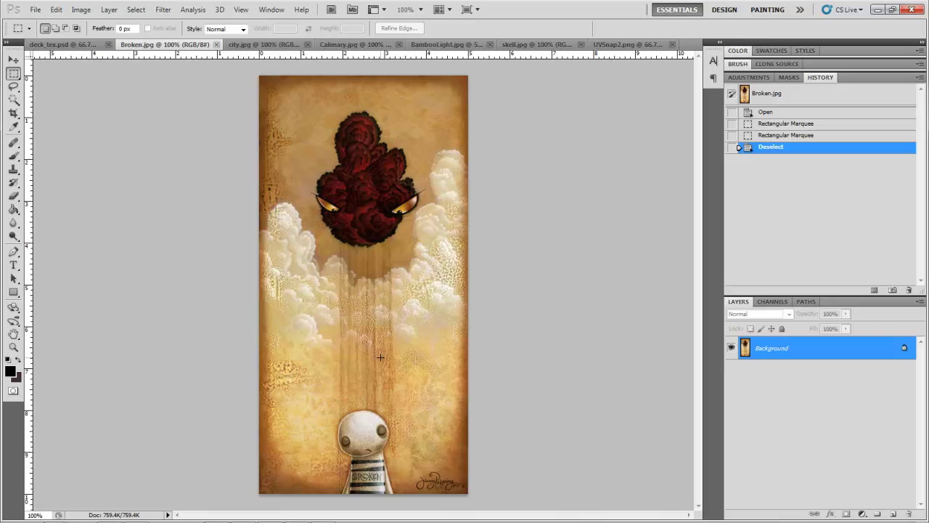
{"action": "left_click", "coordinate": [261, 45]}
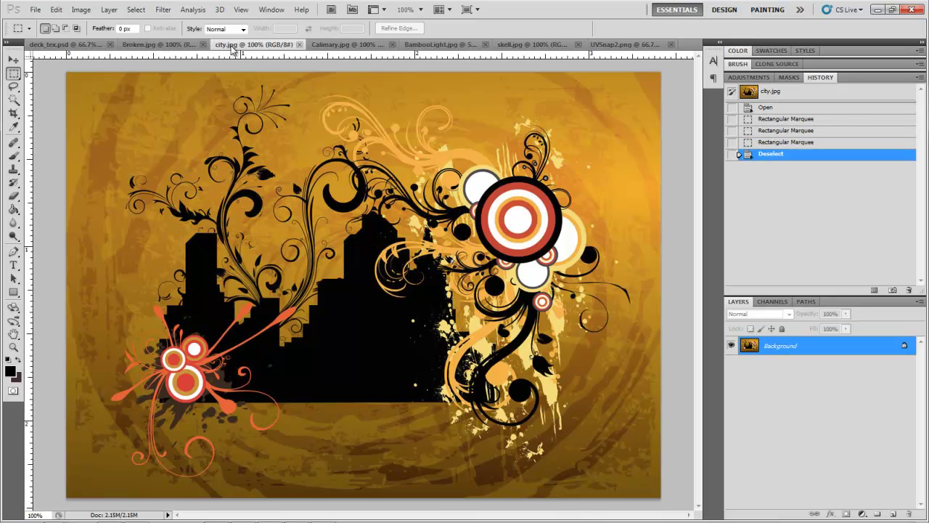
{"action": "left_click", "coordinate": [327, 46]}
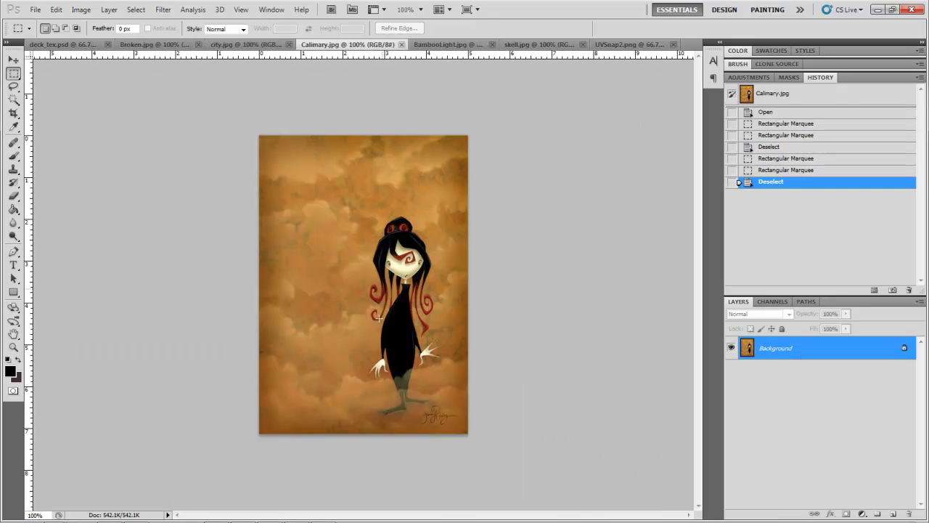
{"action": "left_click", "coordinate": [209, 45]}
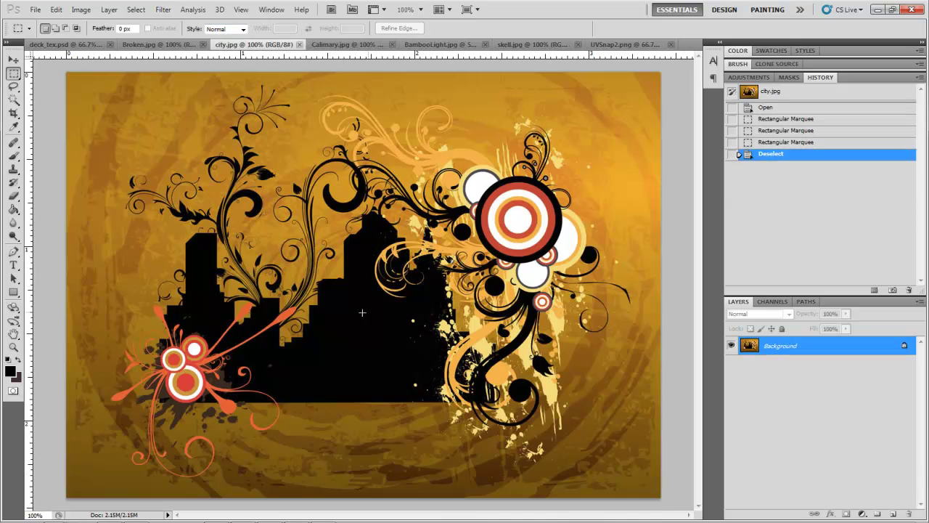
Step: Copy the whole BambooLight.jpg texture into UVSnap2.png with Paste in Place and put it beneath the uvs layer
{"action": "left_click", "coordinate": [421, 45]}
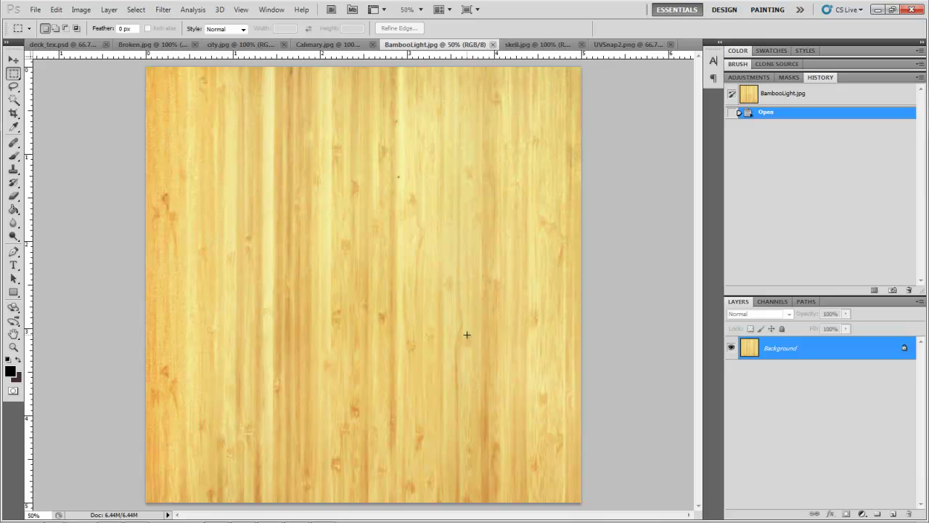
{"action": "key", "text": "ctrl+a"}
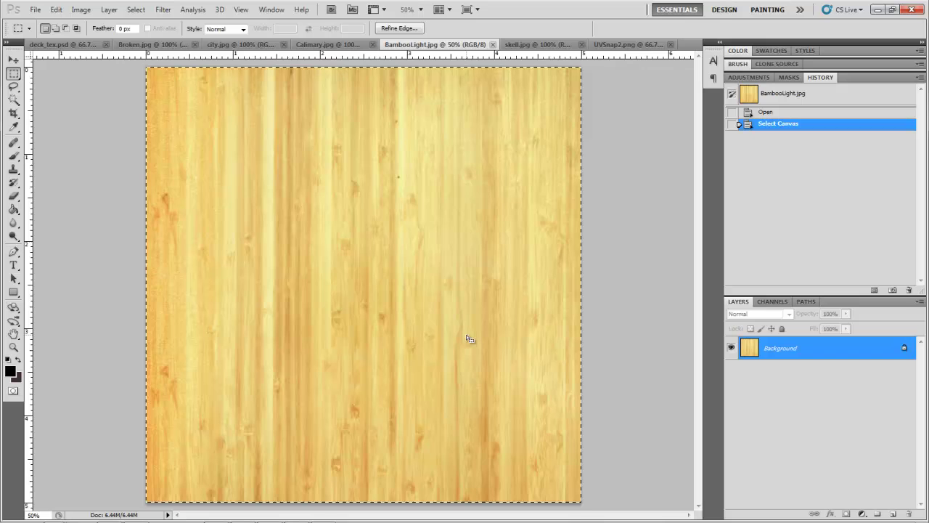
{"action": "left_click", "coordinate": [610, 48]}
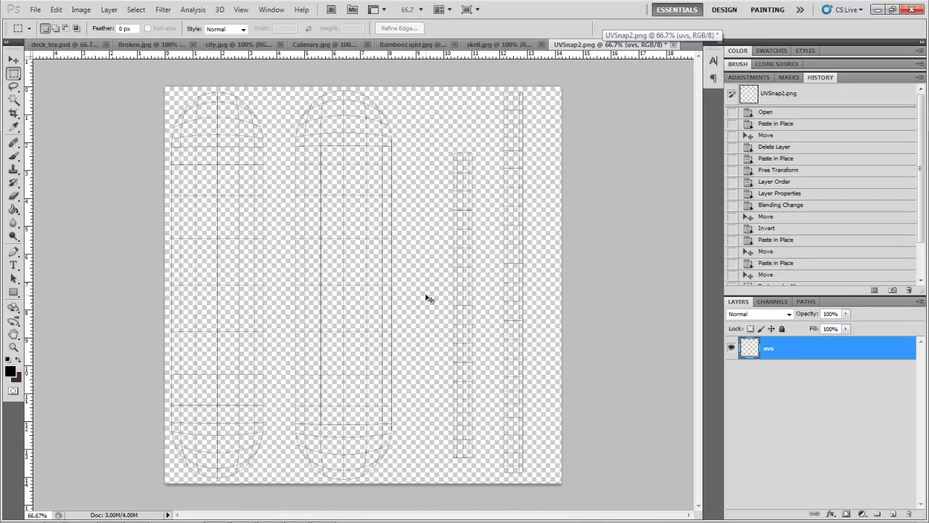
{"action": "key", "text": "ctrl+shift+v"}
{"action": "left_click_drag", "start_coordinate": [796, 375], "coordinate": [791, 351]}
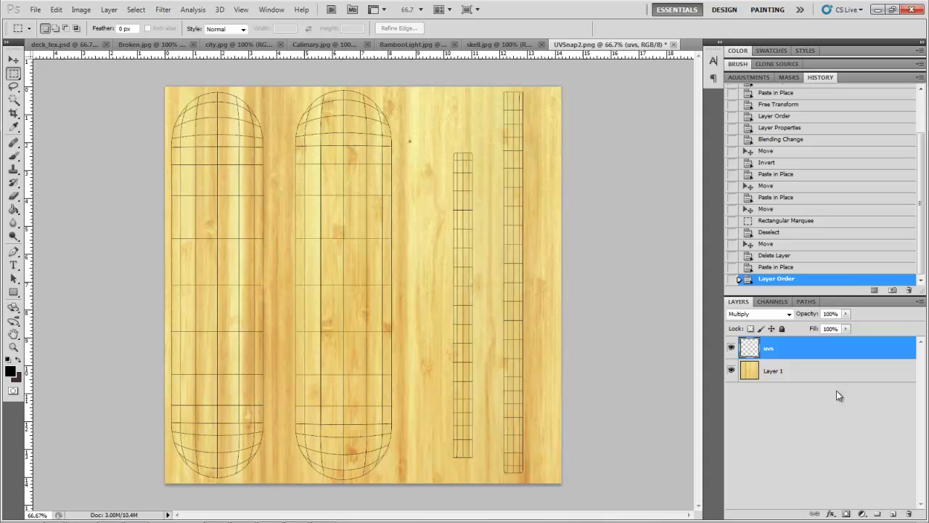
Step: Fill a new layer above the bamboo texture with red using the Paint Bucket and set its blending mode to Overlay
{"action": "left_click", "coordinate": [799, 375]}
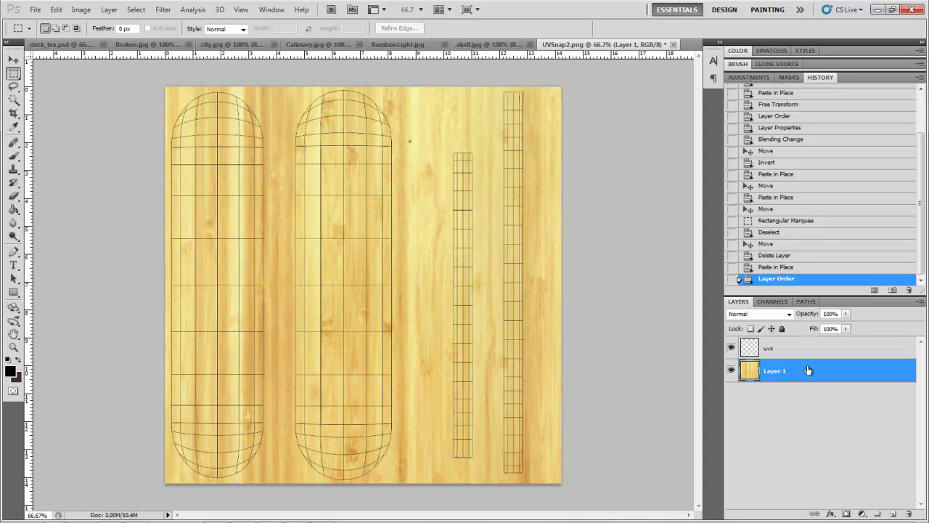
{"action": "left_click", "coordinate": [894, 513]}
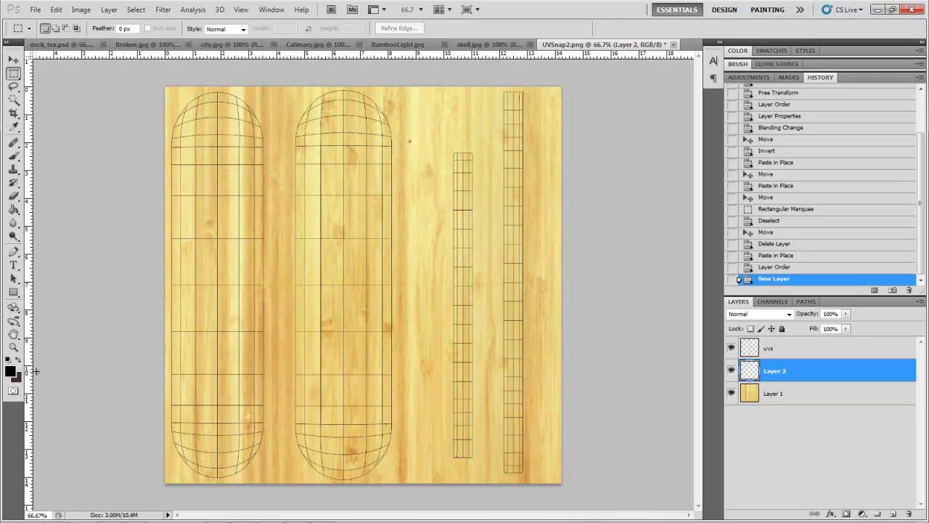
{"action": "left_click", "coordinate": [11, 372]}
{"action": "left_click_drag", "start_coordinate": [704, 273], "coordinate": [732, 222]}
{"action": "left_click", "coordinate": [887, 206]}
{"action": "key", "text": "m"}
{"action": "left_click", "coordinate": [13, 209]}
{"action": "left_click", "coordinate": [187, 227]}
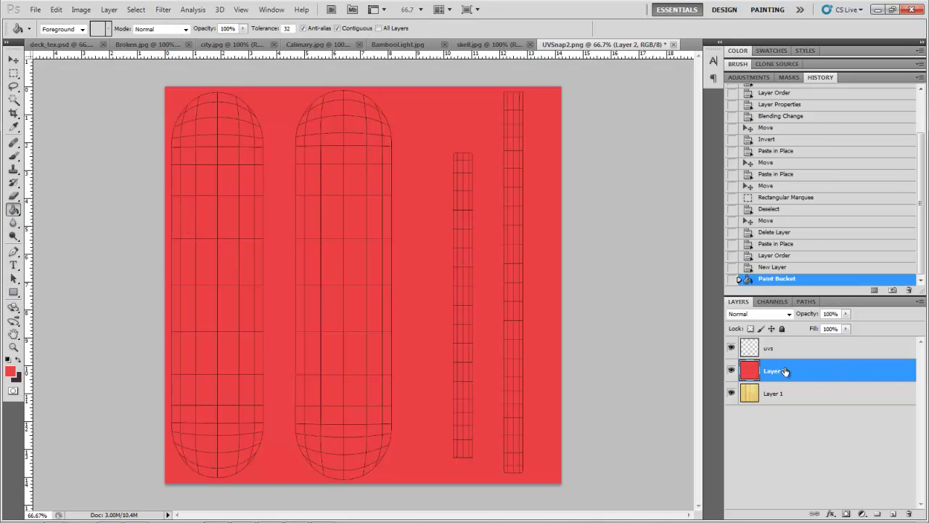
{"action": "left_click", "coordinate": [759, 313]}
{"action": "left_click", "coordinate": [753, 147]}
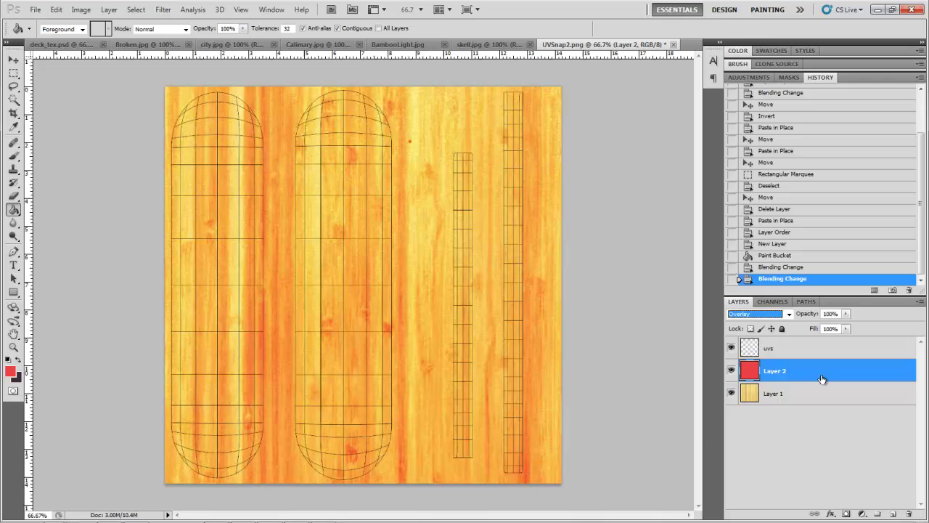
Step: Adjust the red overlay layer to hue -11, saturation -59 and lightness -46, and lower its opacity to 53%
{"action": "key", "text": "ctrl+u"}
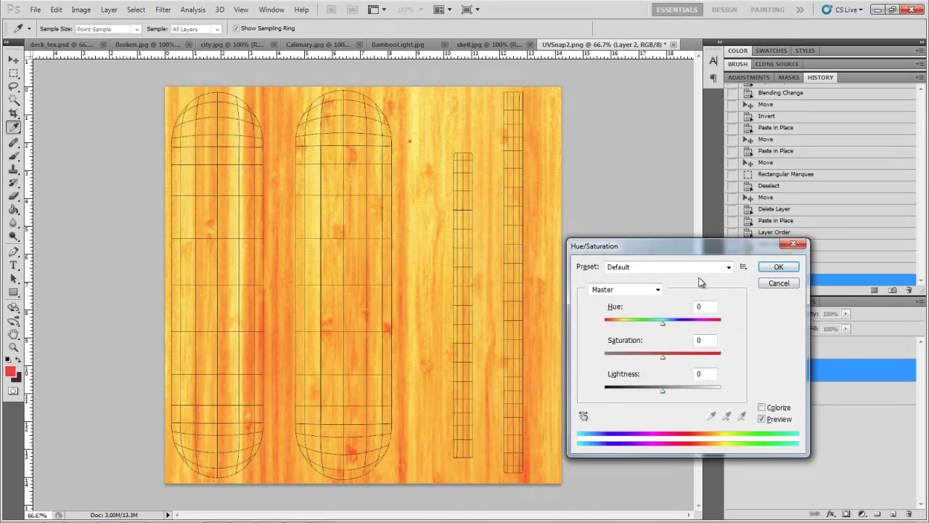
{"action": "left_click_drag", "start_coordinate": [600, 247], "coordinate": [500, 172]}
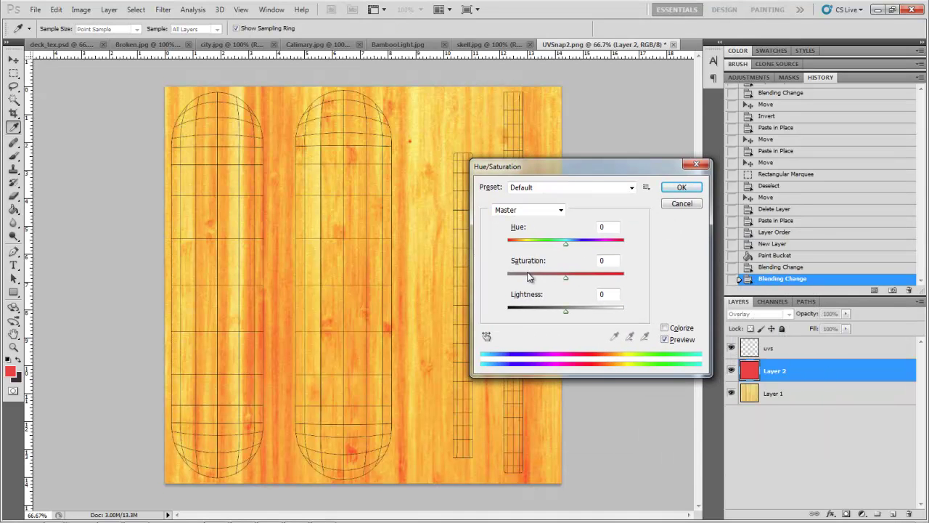
{"action": "left_click_drag", "start_coordinate": [566, 248], "coordinate": [532, 243]}
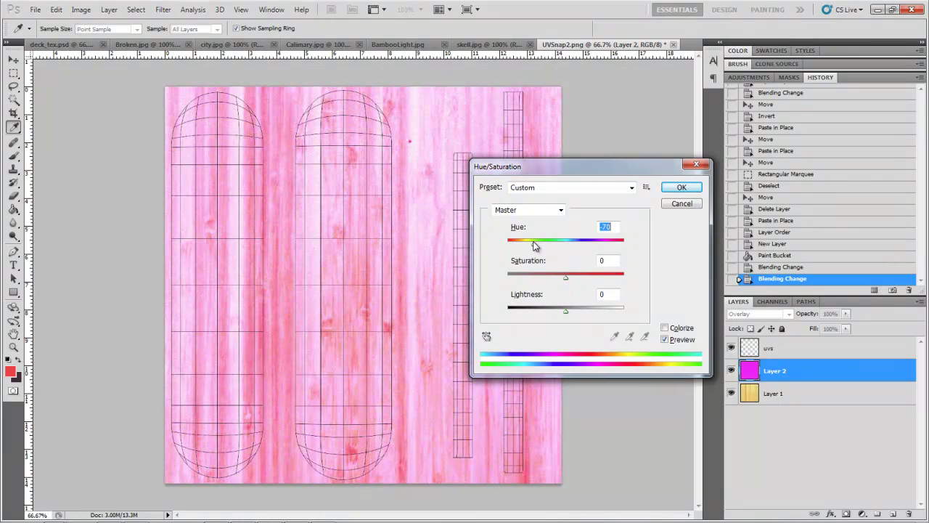
{"action": "left_click_drag", "start_coordinate": [567, 282], "coordinate": [592, 277]}
{"action": "left_click_drag", "start_coordinate": [565, 311], "coordinate": [541, 307]}
{"action": "left_click_drag", "start_coordinate": [592, 277], "coordinate": [544, 276]}
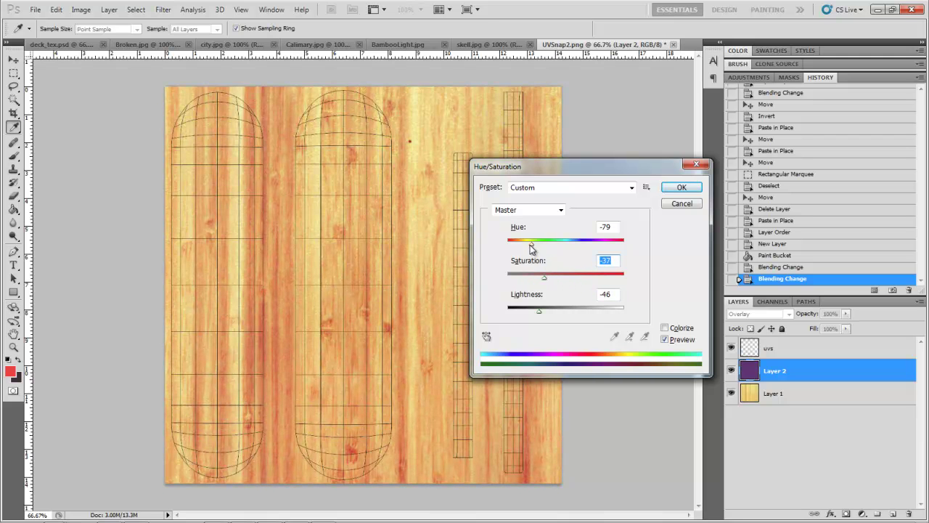
{"action": "left_click_drag", "start_coordinate": [531, 243], "coordinate": [543, 278]}
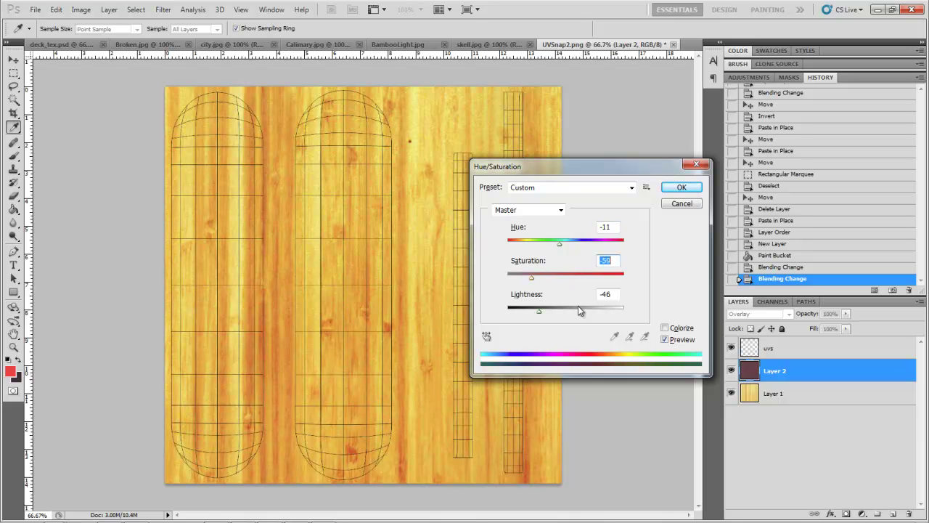
{"action": "left_click", "coordinate": [682, 187]}
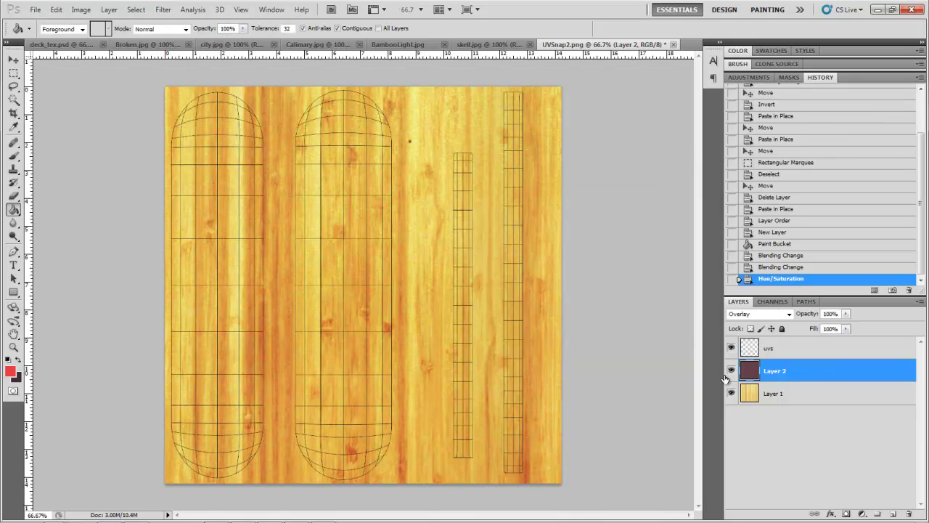
{"action": "left_click", "coordinate": [846, 314]}
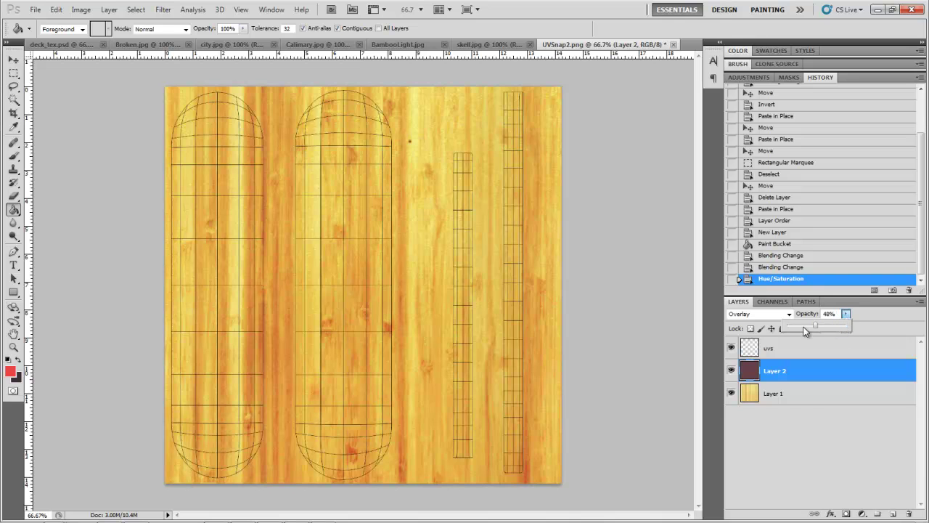
{"action": "left_click_drag", "start_coordinate": [799, 327], "coordinate": [818, 326]}
Step: Select a full-height central strip of Broken.jpg containing the red cloud and the striped figure with the Rectangular Marquee
{"action": "left_click", "coordinate": [299, 48]}
{"action": "left_click", "coordinate": [299, 47]}
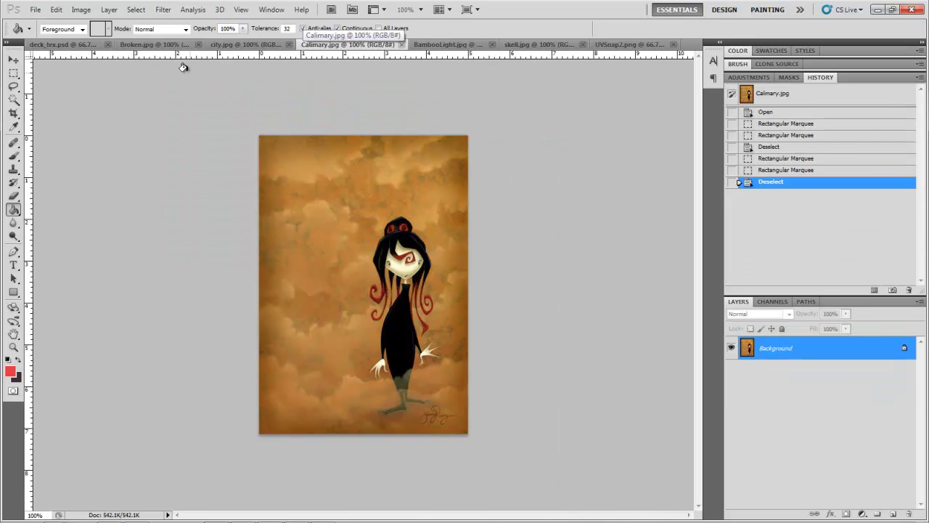
{"action": "left_click", "coordinate": [156, 45]}
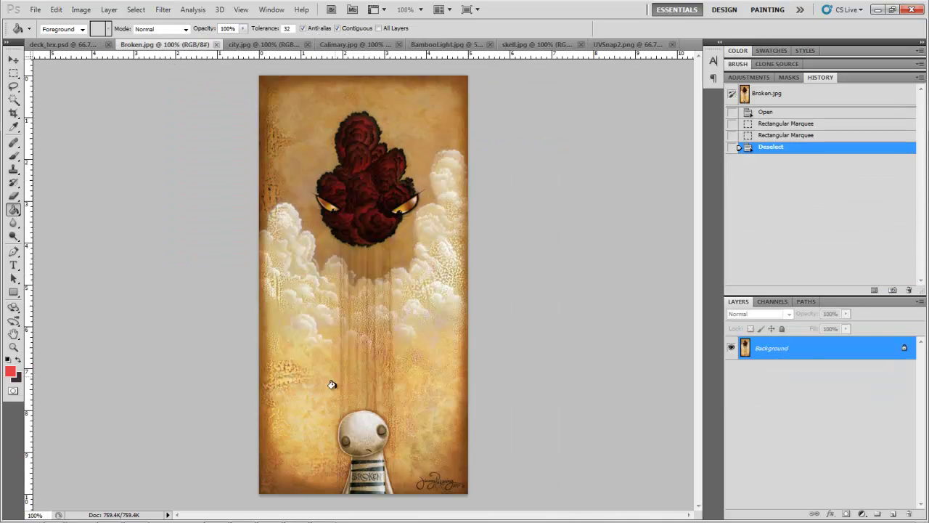
{"action": "left_click", "coordinate": [13, 73]}
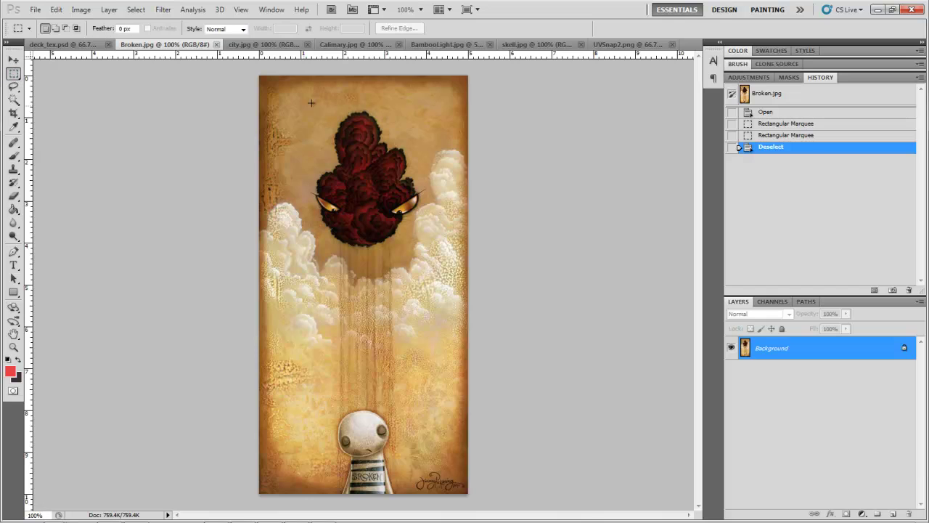
{"action": "left_click_drag", "start_coordinate": [307, 76], "coordinate": [435, 493]}
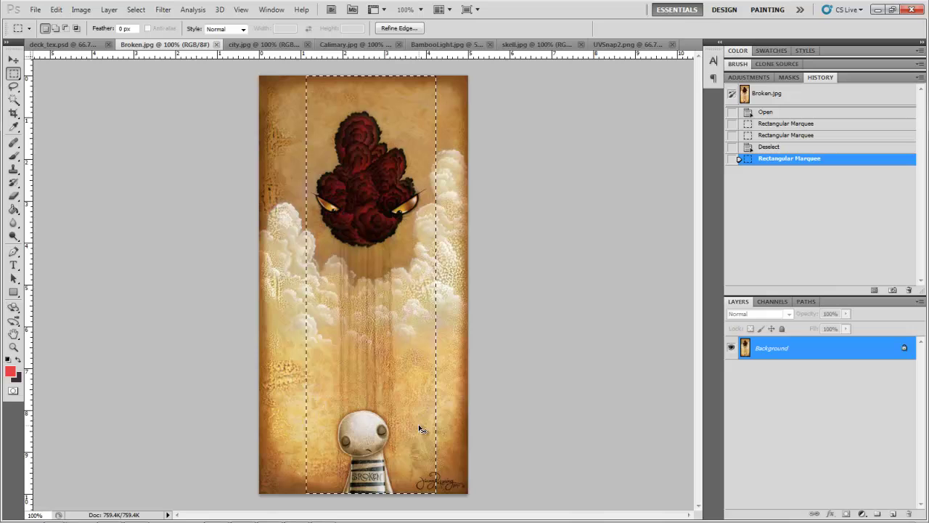
Step: Paste the Broken.jpg strip into UVSnap2.png and fit it over the second deck outline, scaled to about 114.34%
{"action": "left_click", "coordinate": [603, 45]}
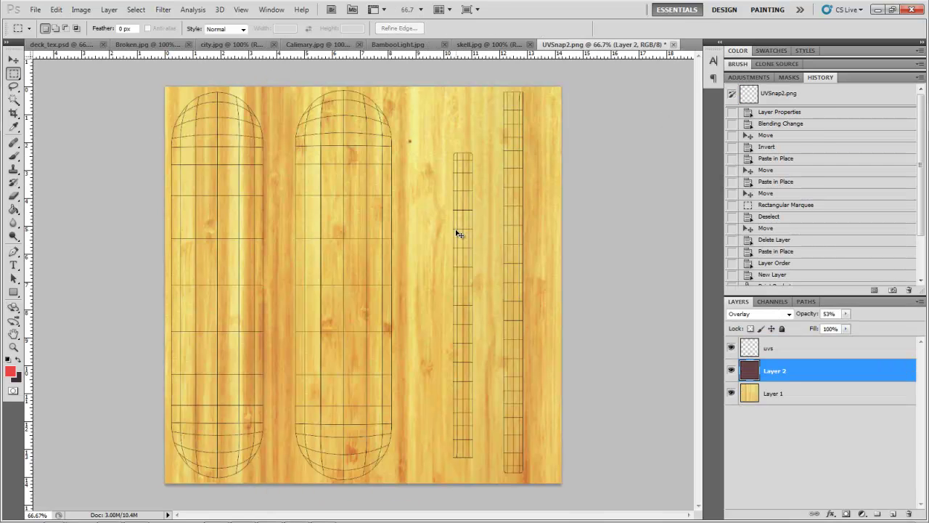
{"action": "key", "text": "ctrl+shift+v"}
{"action": "left_click_drag", "start_coordinate": [404, 383], "coordinate": [369, 382]}
{"action": "key", "text": "ctrl+t"}
{"action": "left_click_drag", "start_coordinate": [391, 148], "coordinate": [393, 129]}
{"action": "left_click_drag", "start_coordinate": [298, 425], "coordinate": [290, 441]}
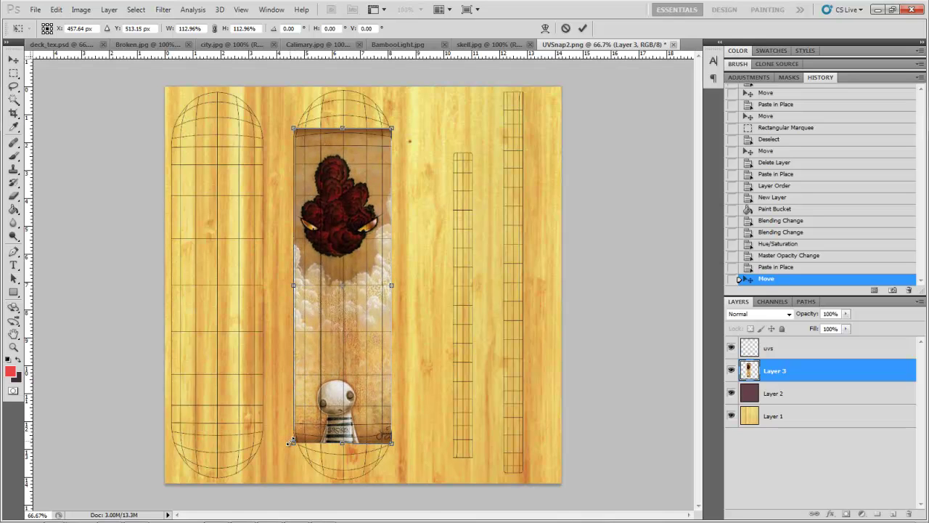
{"action": "left_click_drag", "start_coordinate": [392, 127], "coordinate": [393, 123]}
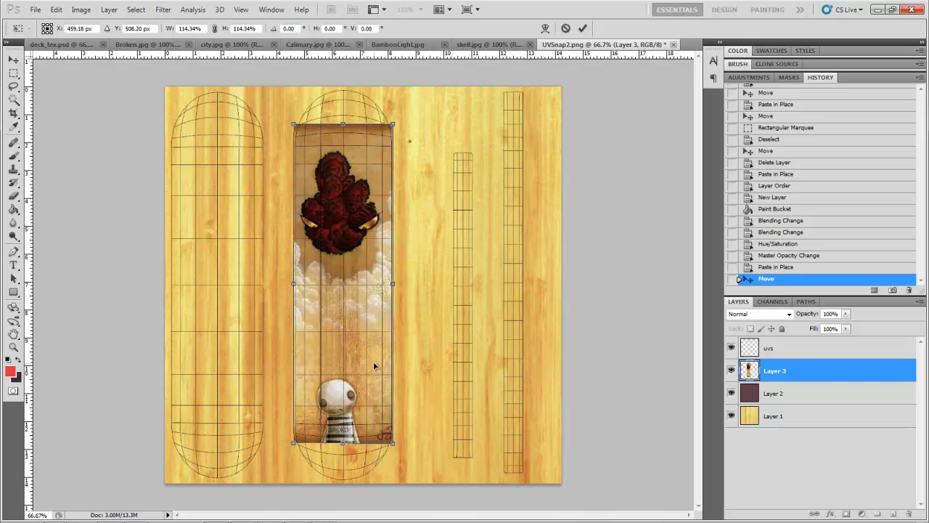
{"action": "key", "text": "Return"}
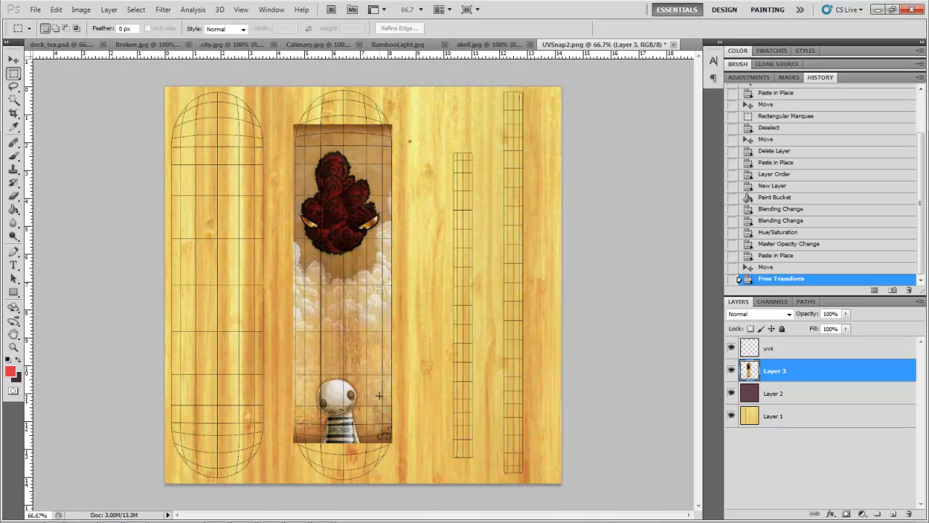
Step: Set up the Eraser with the 59 px spatter brush tip enlarged to 74 px
{"action": "key", "text": "ctrl+plus"}
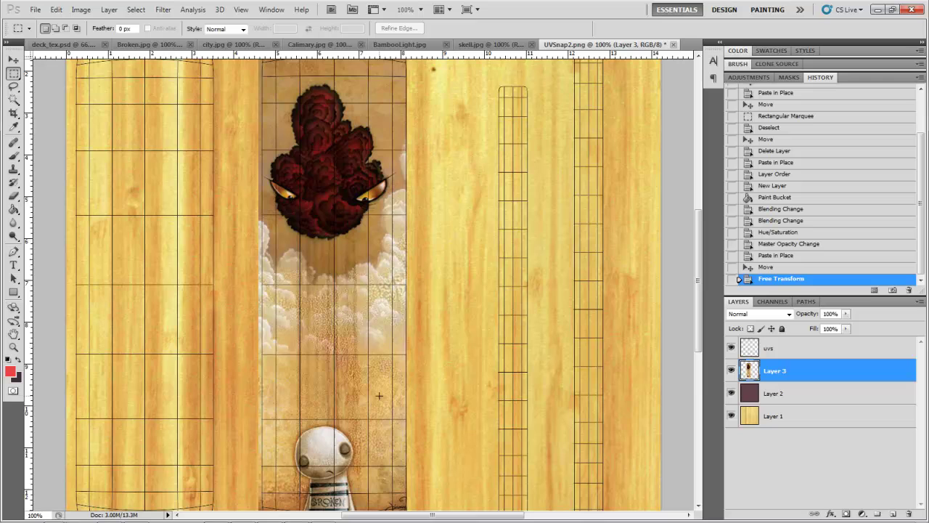
{"action": "left_click_drag", "start_coordinate": [385, 389], "coordinate": [416, 206]}
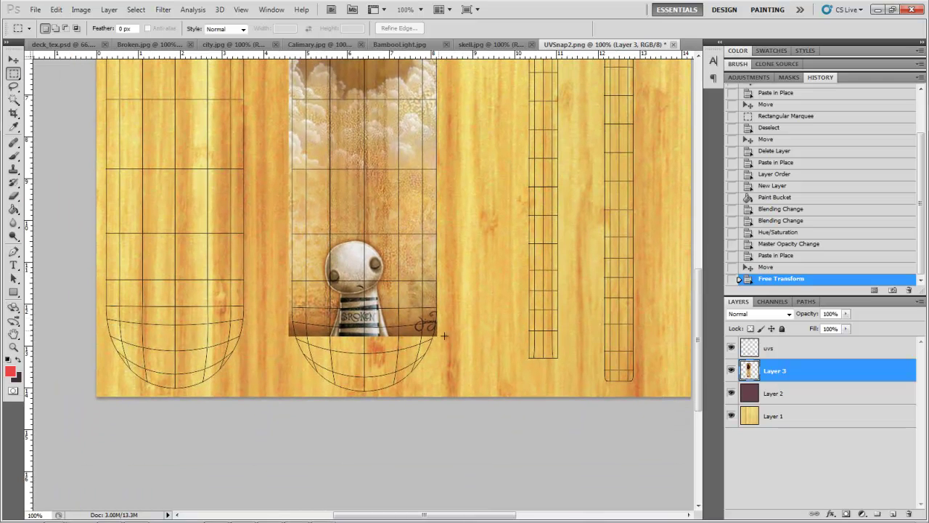
{"action": "left_click", "coordinate": [13, 200]}
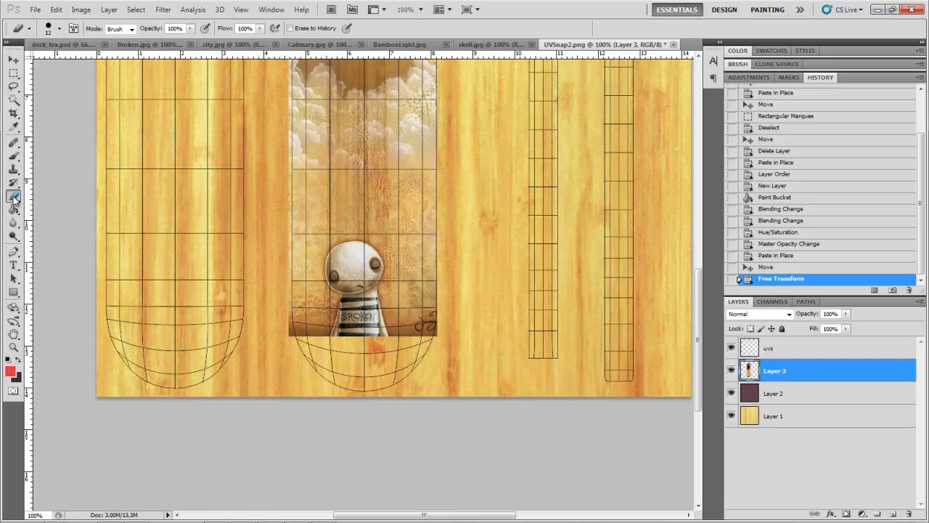
{"action": "left_click", "coordinate": [59, 28]}
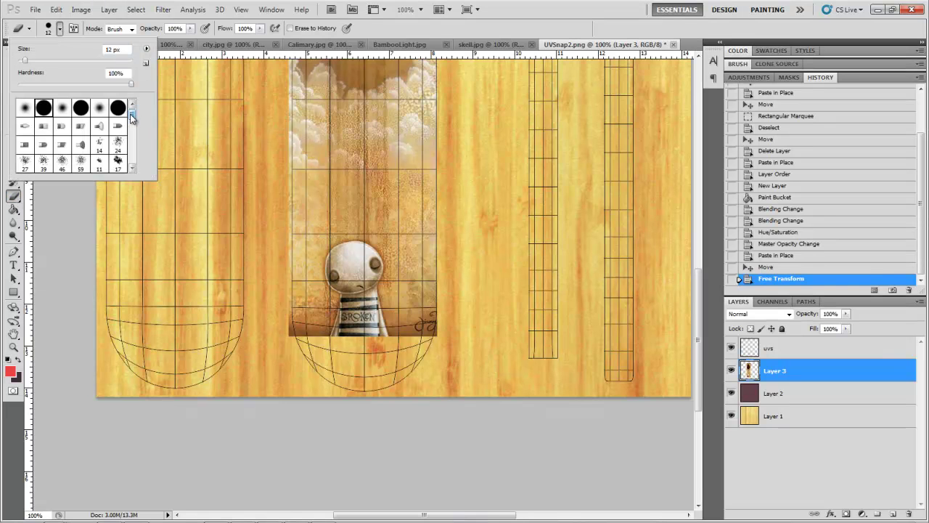
{"action": "left_click", "coordinate": [120, 142]}
{"action": "left_click", "coordinate": [81, 162]}
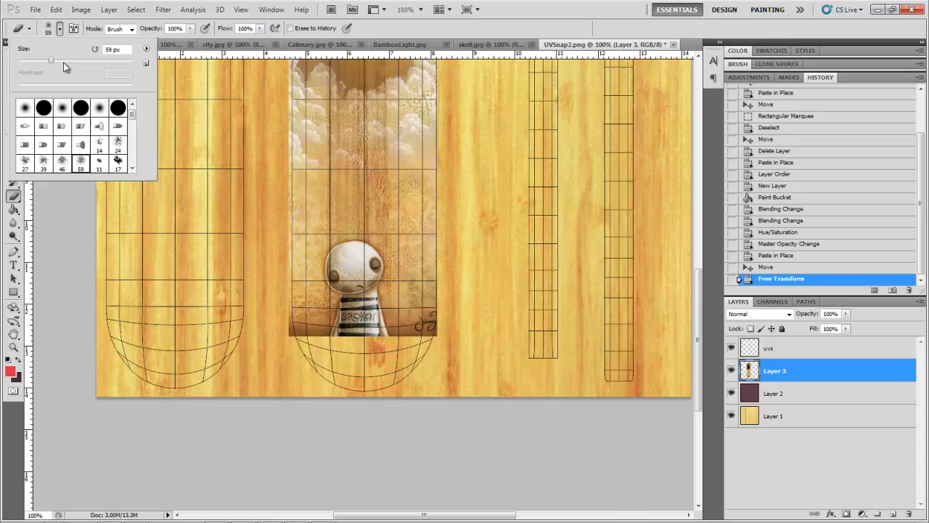
{"action": "left_click_drag", "start_coordinate": [51, 64], "coordinate": [60, 64]}
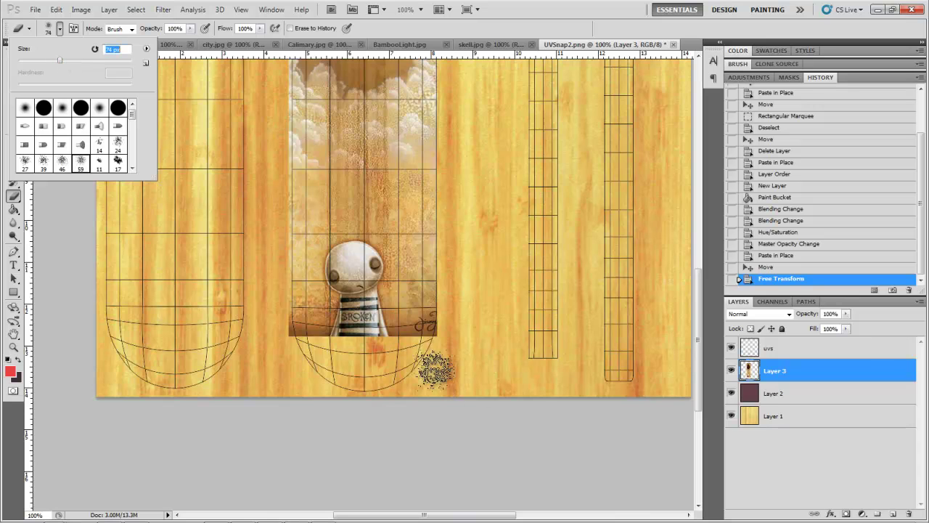
Step: Erase the hard lower edge and bottom corners of the pasted Broken artwork on Layer 3, roughening it around the striped figure's base
{"action": "left_click", "coordinate": [435, 348]}
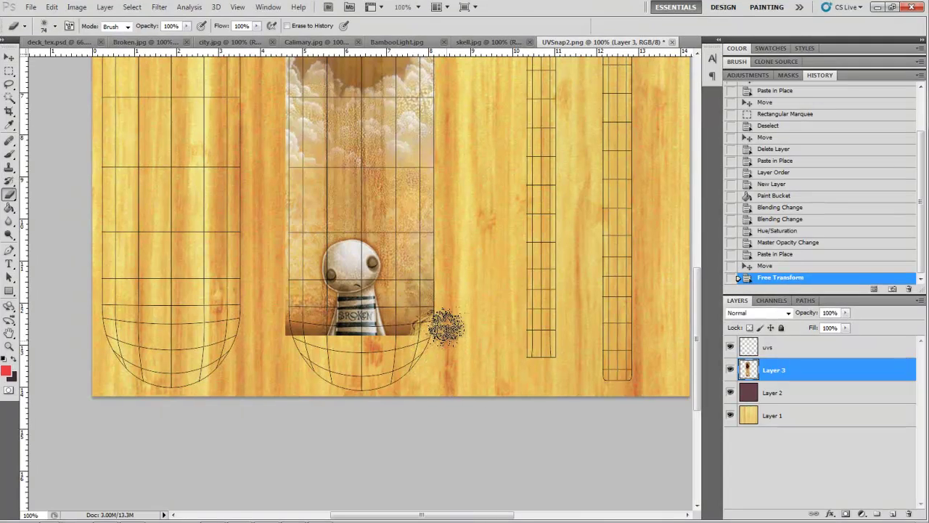
{"action": "left_click", "coordinate": [435, 326]}
{"action": "left_click", "coordinate": [429, 339]}
{"action": "left_click", "coordinate": [424, 353]}
{"action": "left_click", "coordinate": [290, 306]}
{"action": "left_click", "coordinate": [290, 280]}
{"action": "left_click", "coordinate": [320, 279]}
{"action": "left_click", "coordinate": [324, 284]}
{"action": "left_click", "coordinate": [146, 286]}
{"action": "left_click", "coordinate": [137, 257]}
{"action": "left_click", "coordinate": [129, 285]}
{"action": "left_click", "coordinate": [132, 295]}
{"action": "left_click", "coordinate": [123, 282]}
{"action": "left_click", "coordinate": [137, 270]}
{"action": "left_click", "coordinate": [147, 296]}
{"action": "left_click", "coordinate": [182, 305]}
{"action": "left_click", "coordinate": [194, 310]}
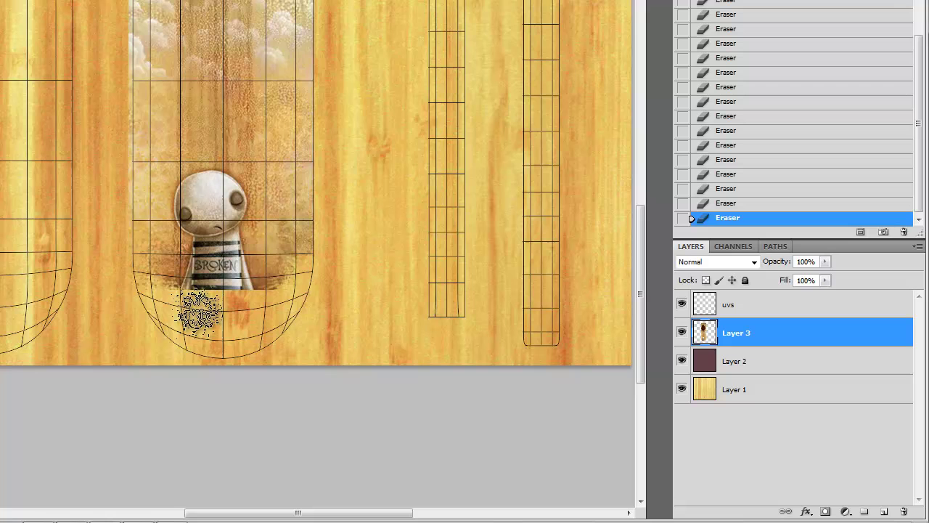
{"action": "left_click", "coordinate": [280, 305]}
{"action": "left_click", "coordinate": [269, 300]}
{"action": "left_click", "coordinate": [228, 310]}
{"action": "left_click", "coordinate": [211, 306]}
{"action": "mouse_move", "coordinate": [209, 306]}
{"action": "left_mouse_down"}
{"action": "mouse_move", "coordinate": [186, 299]}
{"action": "mouse_move", "coordinate": [189, 312]}
{"action": "mouse_move", "coordinate": [254, 308]}
{"action": "mouse_move", "coordinate": [322, 248]}
{"action": "left_mouse_up"}
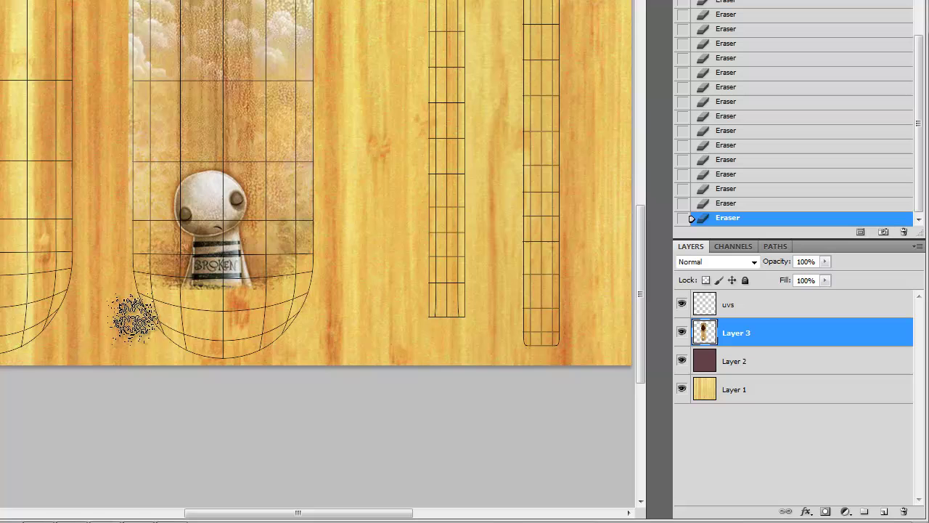
{"action": "left_click", "coordinate": [282, 286]}
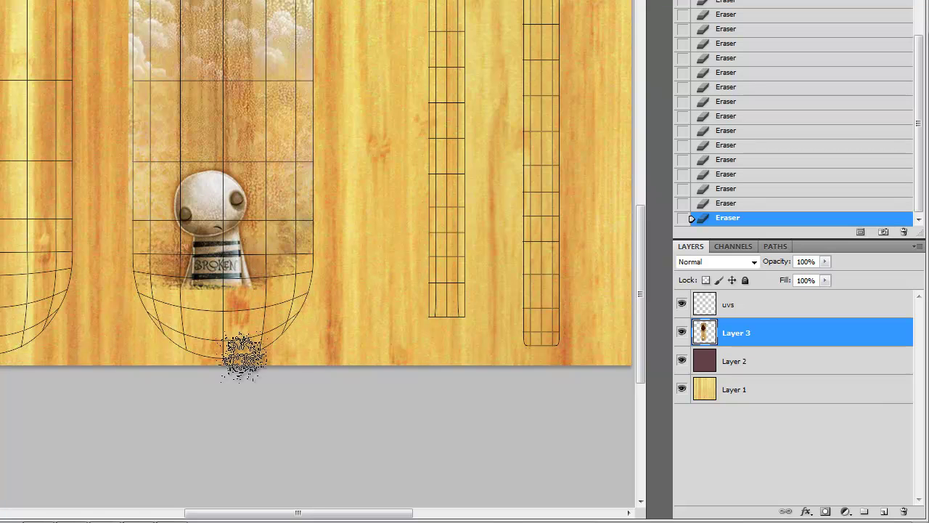
Step: Erase the straight upper edge of the pasted artwork above the red cloud with the same spatter Eraser
{"action": "scroll", "coordinate": [392, 222], "scroll_direction": "up", "scroll_amount": 4}
{"action": "scroll", "coordinate": [389, 228], "scroll_direction": "up", "scroll_amount": 3}
{"action": "scroll", "coordinate": [386, 232], "scroll_direction": "up", "scroll_amount": 12}
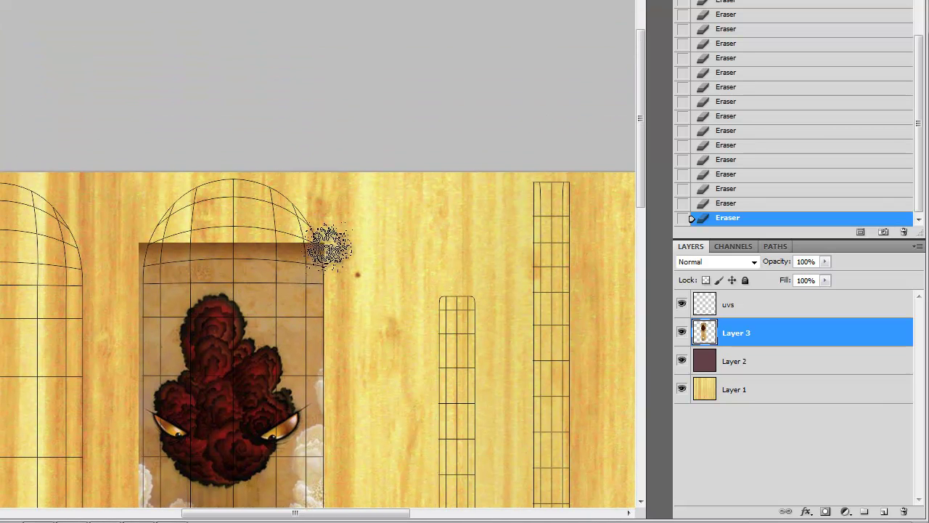
{"action": "mouse_move", "coordinate": [301, 222]}
{"action": "left_mouse_down"}
{"action": "mouse_move", "coordinate": [289, 233]}
{"action": "mouse_move", "coordinate": [316, 231]}
{"action": "mouse_move", "coordinate": [330, 289]}
{"action": "mouse_move", "coordinate": [267, 228]}
{"action": "mouse_move", "coordinate": [237, 228]}
{"action": "left_mouse_up"}
{"action": "mouse_move", "coordinate": [169, 229]}
{"action": "left_mouse_down"}
{"action": "mouse_move", "coordinate": [142, 233]}
{"action": "mouse_move", "coordinate": [127, 271]}
{"action": "mouse_move", "coordinate": [141, 238]}
{"action": "mouse_move", "coordinate": [178, 231]}
{"action": "mouse_move", "coordinate": [175, 248]}
{"action": "mouse_move", "coordinate": [162, 234]}
{"action": "mouse_move", "coordinate": [131, 288]}
{"action": "mouse_move", "coordinate": [284, 232]}
{"action": "left_mouse_up"}
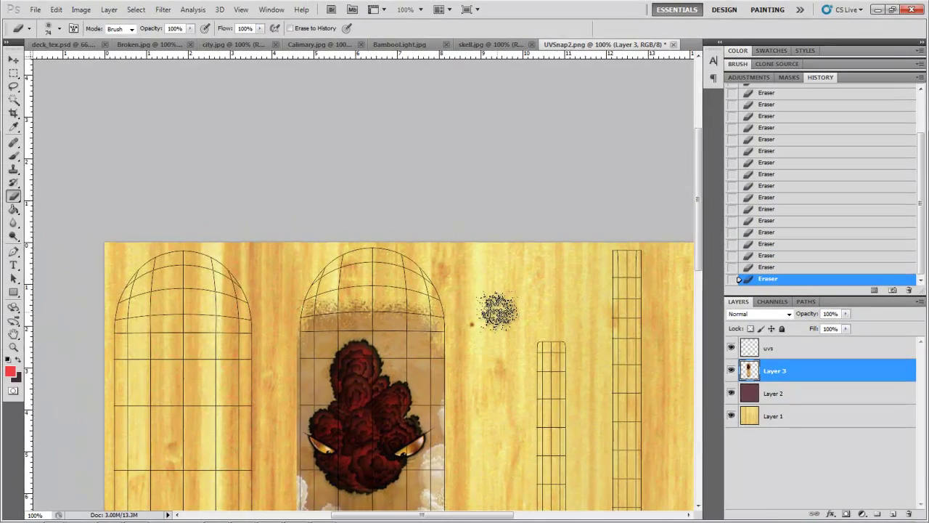
{"action": "scroll", "coordinate": [456, 294], "scroll_direction": "down", "scroll_amount": 8}
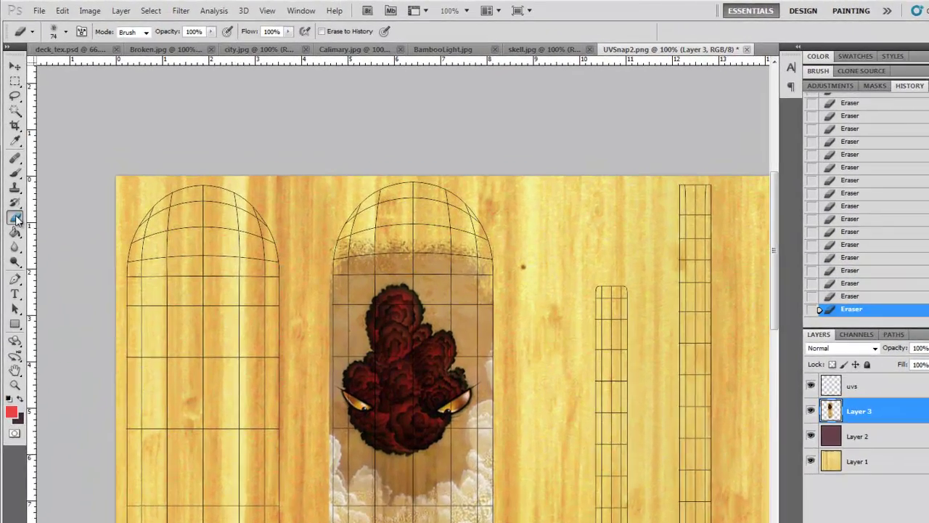
Step: Clone the artwork's brown background over the right half of the second deck outline's rounded top using a soft 33 px Clone Stamp
{"action": "left_click", "coordinate": [13, 170]}
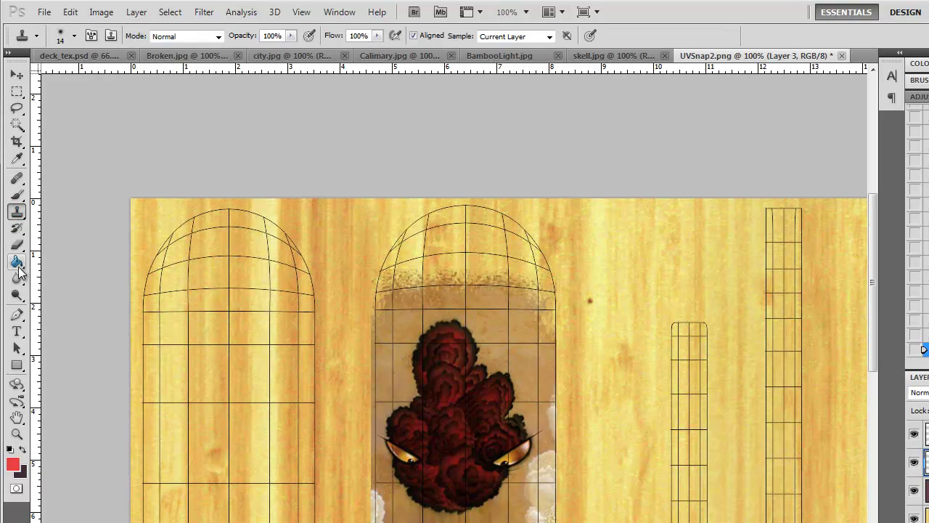
{"action": "left_click", "coordinate": [76, 38]}
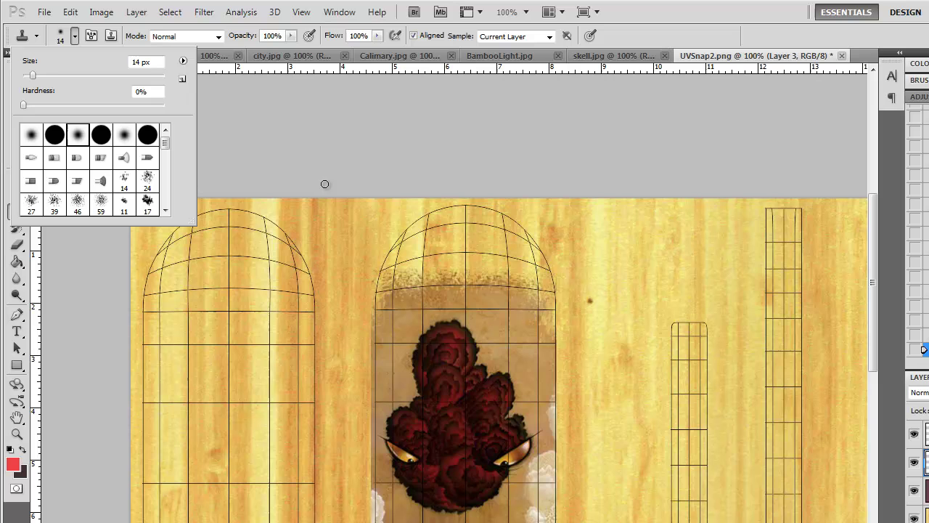
{"action": "left_click_drag", "start_coordinate": [34, 74], "coordinate": [46, 75]}
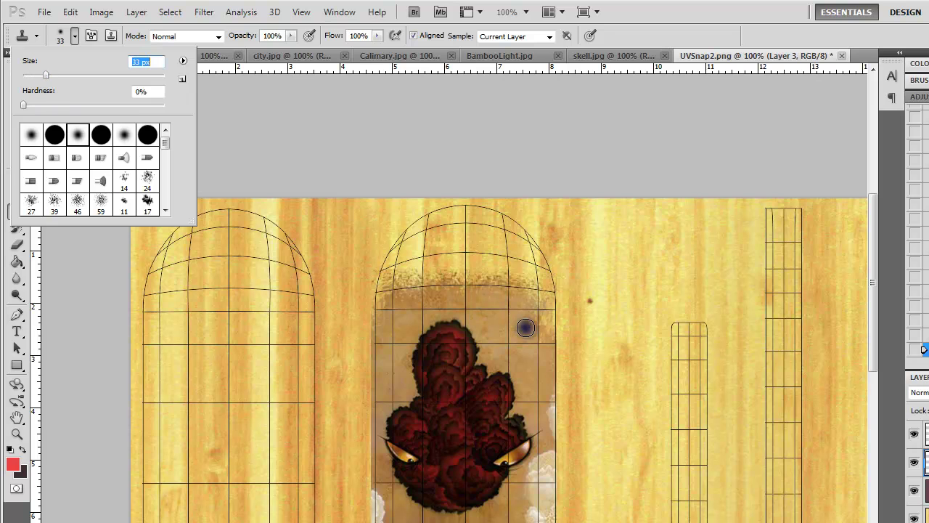
{"action": "key", "text": "Return"}
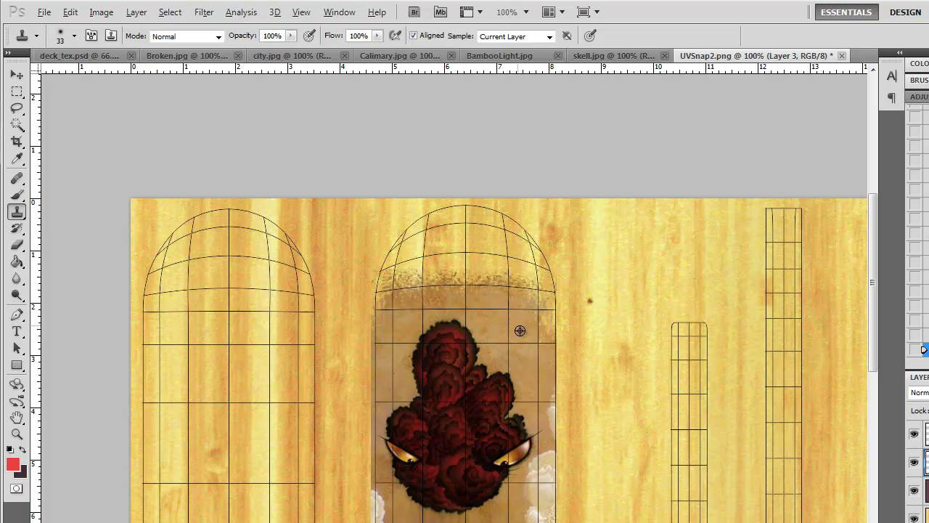
{"action": "mouse_move", "coordinate": [518, 290]}
{"action": "left_mouse_down"}
{"action": "mouse_move", "coordinate": [525, 263]}
{"action": "mouse_move", "coordinate": [547, 283]}
{"action": "mouse_move", "coordinate": [549, 315]}
{"action": "left_mouse_up"}
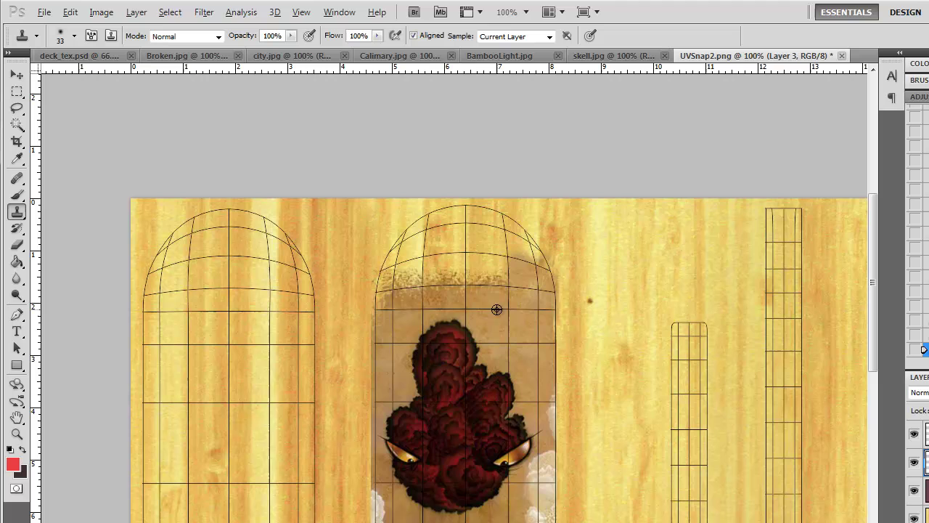
{"action": "mouse_move", "coordinate": [503, 261]}
{"action": "left_mouse_down"}
{"action": "mouse_move", "coordinate": [494, 255]}
{"action": "mouse_move", "coordinate": [517, 252]}
{"action": "mouse_move", "coordinate": [536, 270]}
{"action": "left_mouse_up"}
{"action": "mouse_move", "coordinate": [542, 337]}
{"action": "left_mouse_down"}
{"action": "mouse_move", "coordinate": [542, 271]}
{"action": "mouse_move", "coordinate": [552, 378]}
{"action": "left_mouse_up"}
{"action": "mouse_move", "coordinate": [526, 244]}
{"action": "left_mouse_down"}
{"action": "mouse_move", "coordinate": [513, 215]}
{"action": "mouse_move", "coordinate": [536, 258]}
{"action": "mouse_move", "coordinate": [538, 249]}
{"action": "mouse_move", "coordinate": [555, 321]}
{"action": "left_mouse_up"}
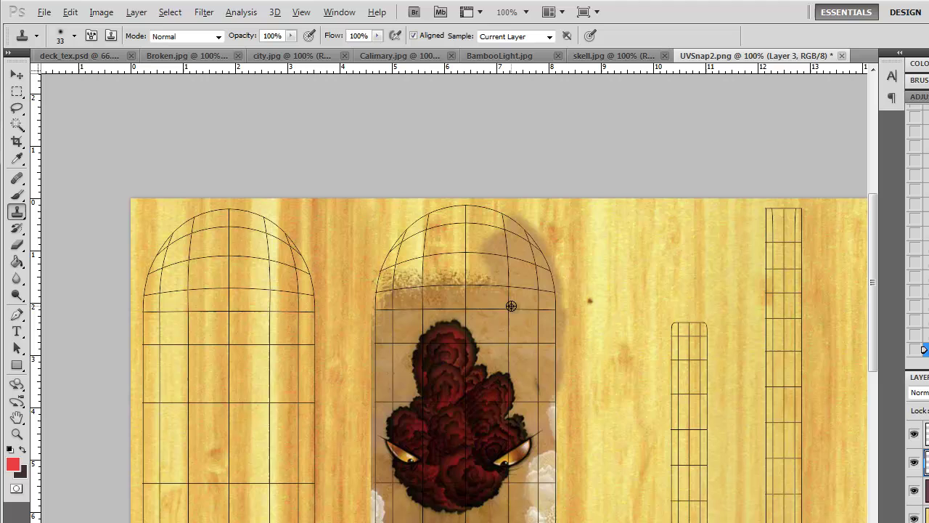
Step: Clone more brown background across the middle and left of the rounded top, covering the speckled edge on Layer 3
{"action": "left_click", "coordinate": [465, 294], "text": "alt"}
{"action": "left_click_drag", "start_coordinate": [464, 254], "coordinate": [477, 269]}
{"action": "left_click", "coordinate": [530, 351], "text": "alt"}
{"action": "mouse_move", "coordinate": [477, 236]}
{"action": "left_mouse_down"}
{"action": "mouse_move", "coordinate": [475, 218]}
{"action": "mouse_move", "coordinate": [496, 218]}
{"action": "mouse_move", "coordinate": [450, 214]}
{"action": "mouse_move", "coordinate": [461, 221]}
{"action": "left_mouse_up"}
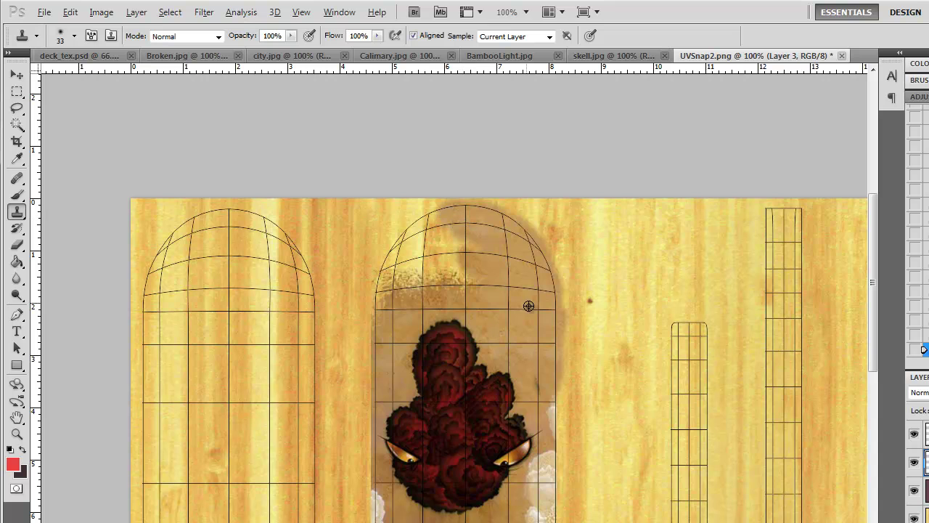
{"action": "mouse_move", "coordinate": [475, 281]}
{"action": "left_mouse_down"}
{"action": "mouse_move", "coordinate": [453, 239]}
{"action": "mouse_move", "coordinate": [468, 251]}
{"action": "left_mouse_up"}
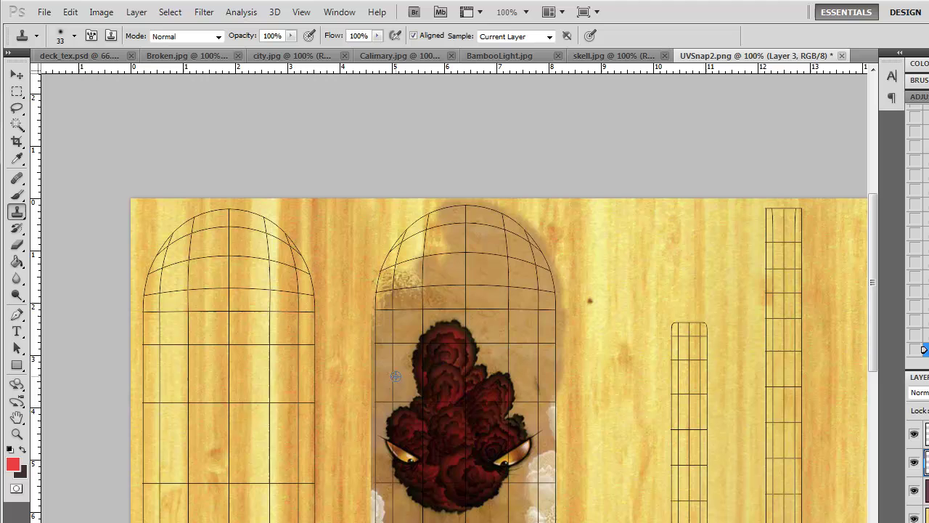
{"action": "mouse_move", "coordinate": [384, 299]}
{"action": "left_mouse_down"}
{"action": "mouse_move", "coordinate": [414, 231]}
{"action": "mouse_move", "coordinate": [448, 252]}
{"action": "mouse_move", "coordinate": [429, 255]}
{"action": "mouse_move", "coordinate": [407, 242]}
{"action": "mouse_move", "coordinate": [449, 226]}
{"action": "mouse_move", "coordinate": [419, 223]}
{"action": "mouse_move", "coordinate": [431, 220]}
{"action": "mouse_move", "coordinate": [442, 245]}
{"action": "mouse_move", "coordinate": [413, 277]}
{"action": "left_mouse_up"}
{"action": "left_click", "coordinate": [471, 261], "text": "alt"}
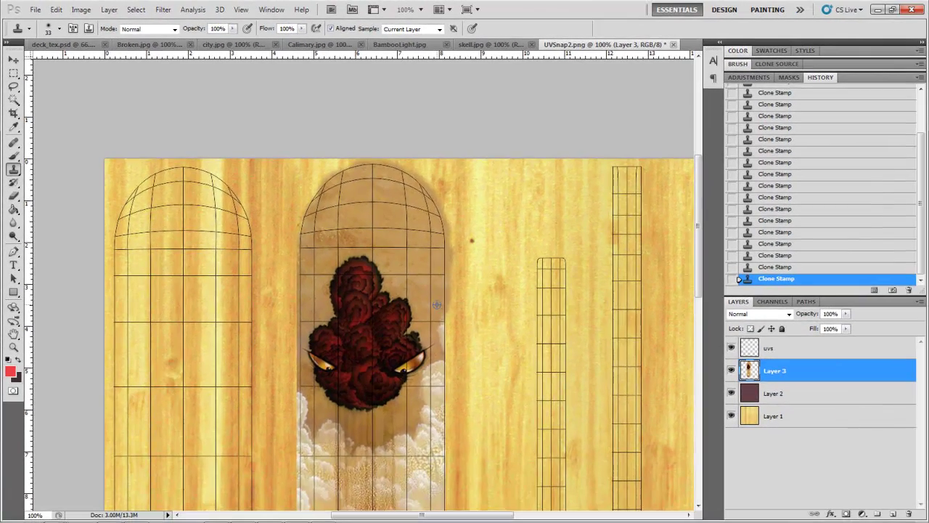
Step: Create a new layer above Layer 3 and sample the near-black colour of the figure's shirt stripe as the foreground colour
{"action": "scroll", "coordinate": [442, 362], "scroll_direction": "down", "scroll_amount": 2}
{"action": "scroll", "coordinate": [484, 421], "scroll_direction": "down", "scroll_amount": 8}
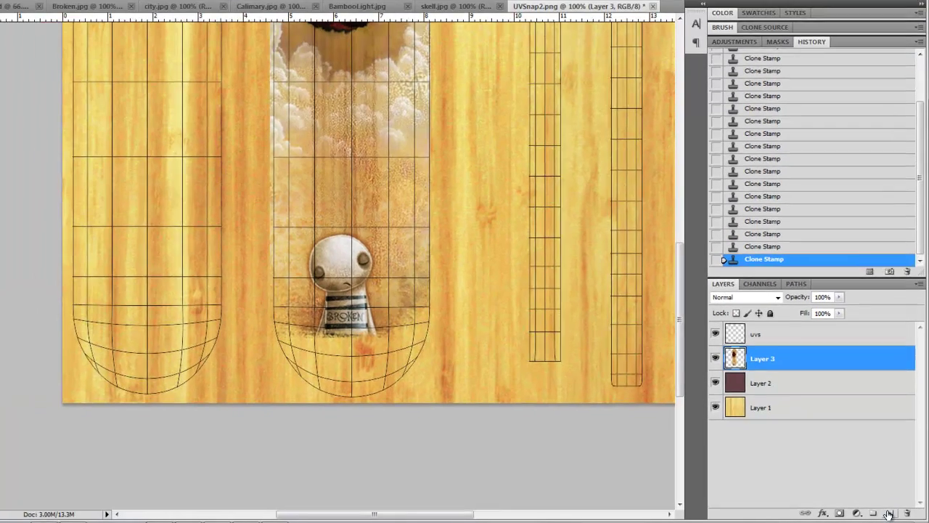
{"action": "left_click", "coordinate": [883, 511]}
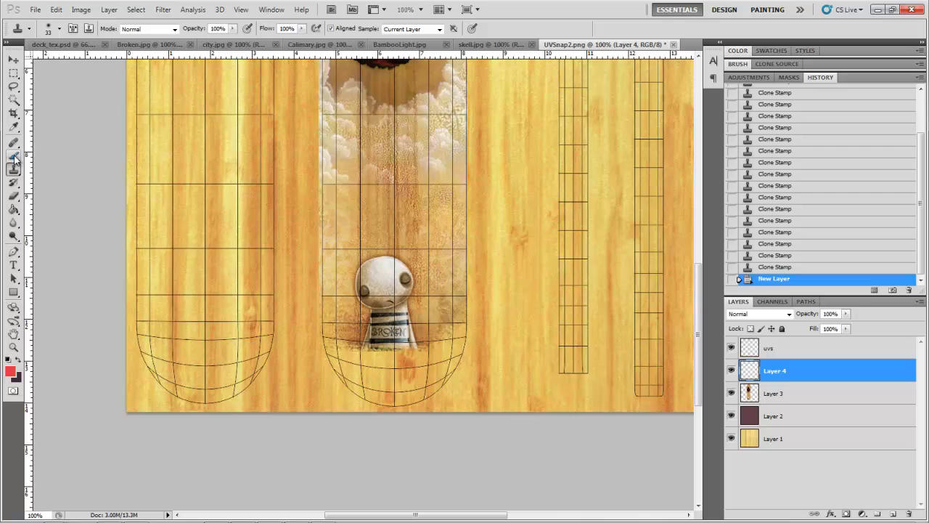
{"action": "key", "text": "i"}
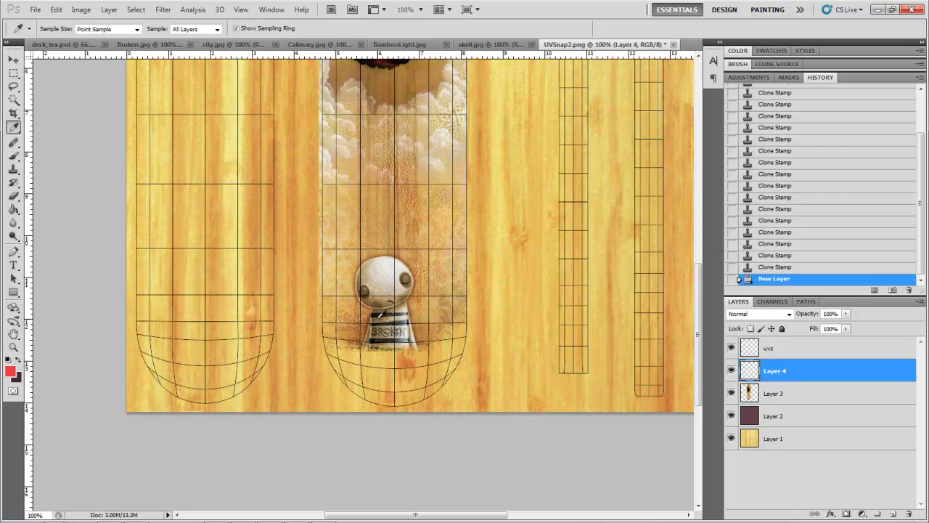
{"action": "left_click_drag", "start_coordinate": [374, 314], "coordinate": [377, 315]}
{"action": "key", "text": "b"}
{"action": "left_click", "coordinate": [64, 31]}
{"action": "key", "text": "g"}
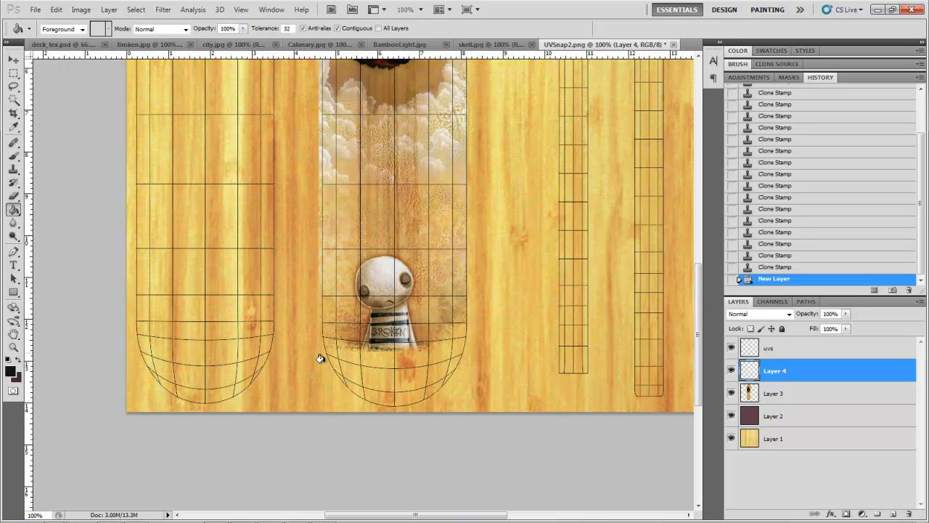
Step: Fill a rectangular selection over the second deck outline's rounded bottom end with the sampled near-black, and deselect it
{"action": "left_click", "coordinate": [14, 74]}
{"action": "left_click_drag", "start_coordinate": [482, 429], "coordinate": [375, 400]}
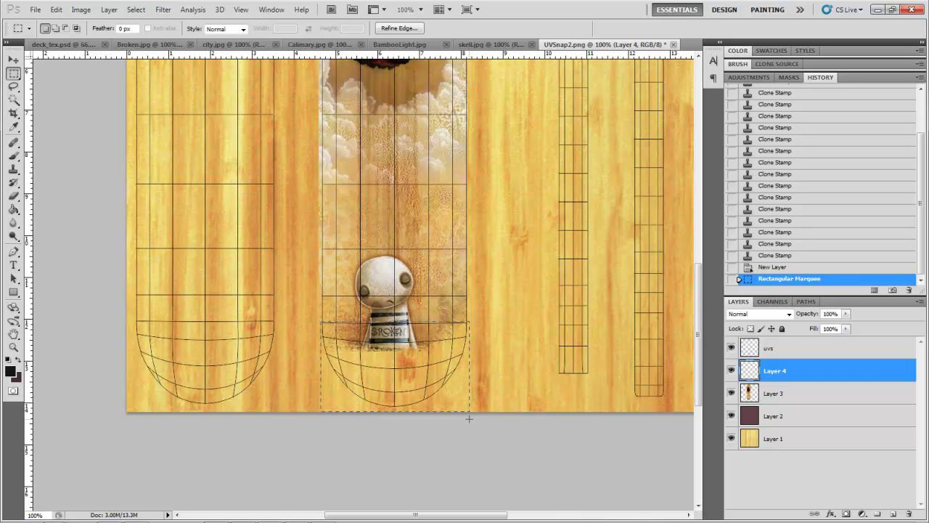
{"action": "left_click_drag", "start_coordinate": [469, 419], "coordinate": [469, 419]}
{"action": "left_click", "coordinate": [14, 209]}
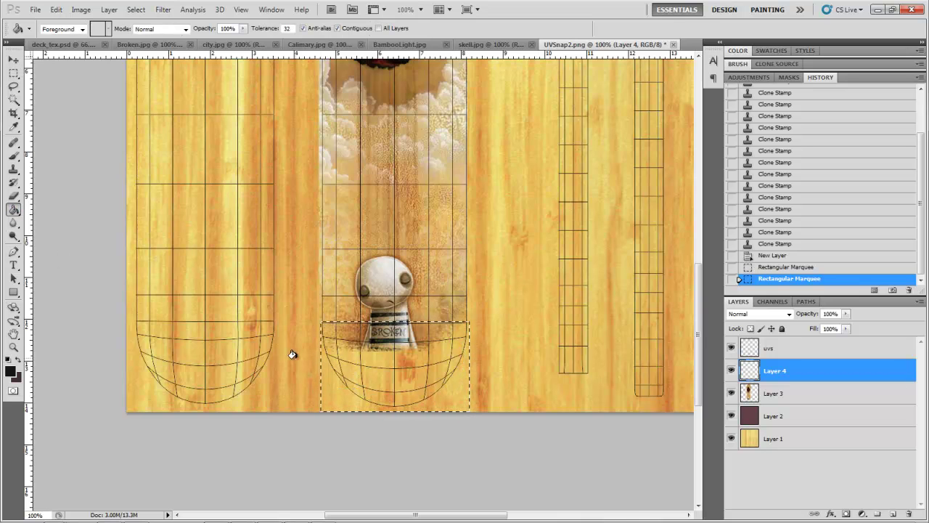
{"action": "left_click", "coordinate": [326, 380]}
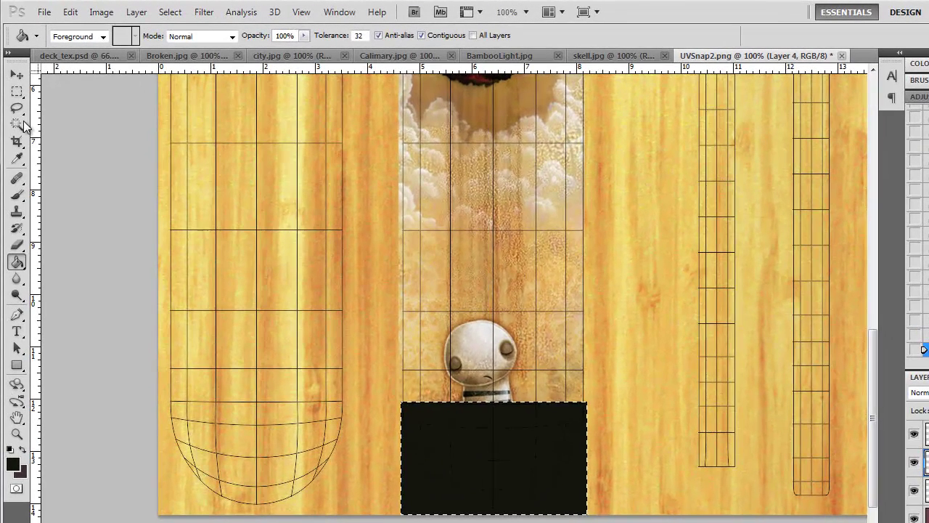
{"action": "left_click", "coordinate": [16, 91]}
{"action": "left_click", "coordinate": [340, 392]}
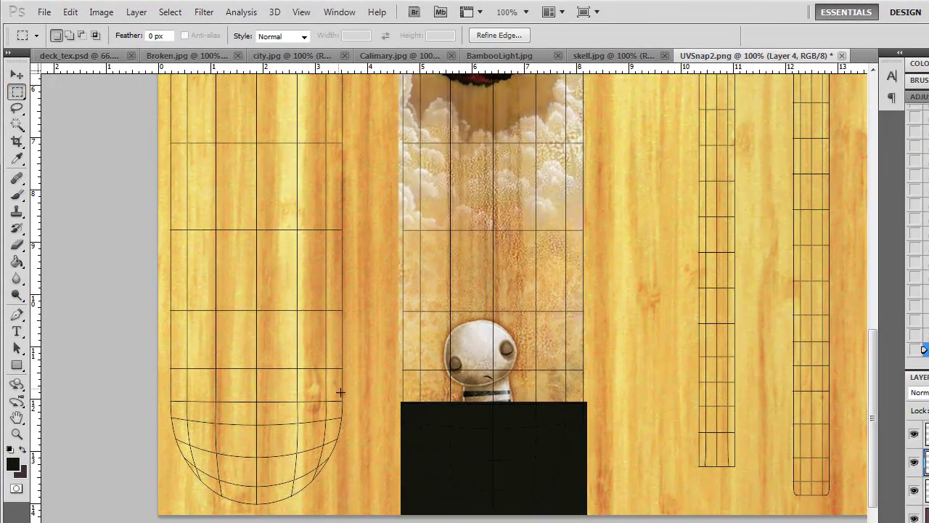
Step: Switch the Eraser to the 39 px spatter brush tip
{"action": "left_click", "coordinate": [16, 244]}
{"action": "left_click", "coordinate": [74, 35]}
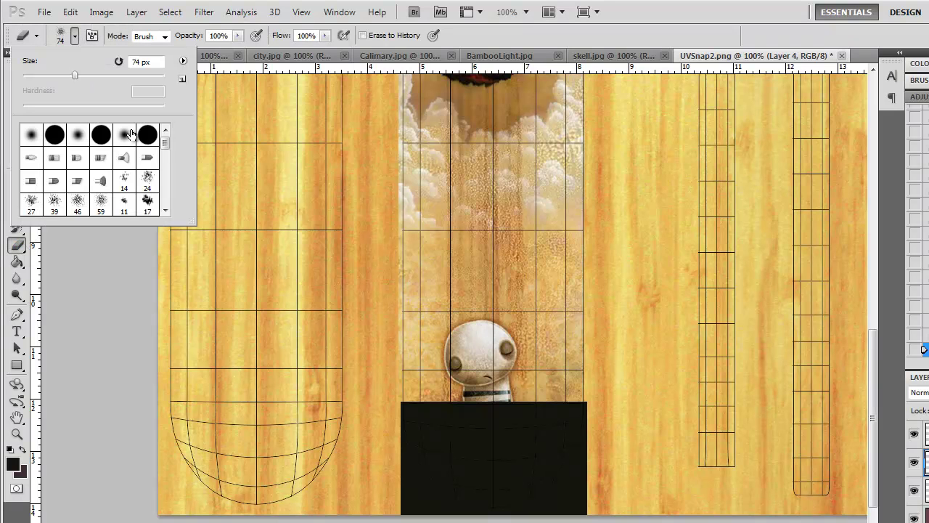
{"action": "left_click_drag", "start_coordinate": [165, 144], "coordinate": [166, 170]}
{"action": "left_click", "coordinate": [30, 164]}
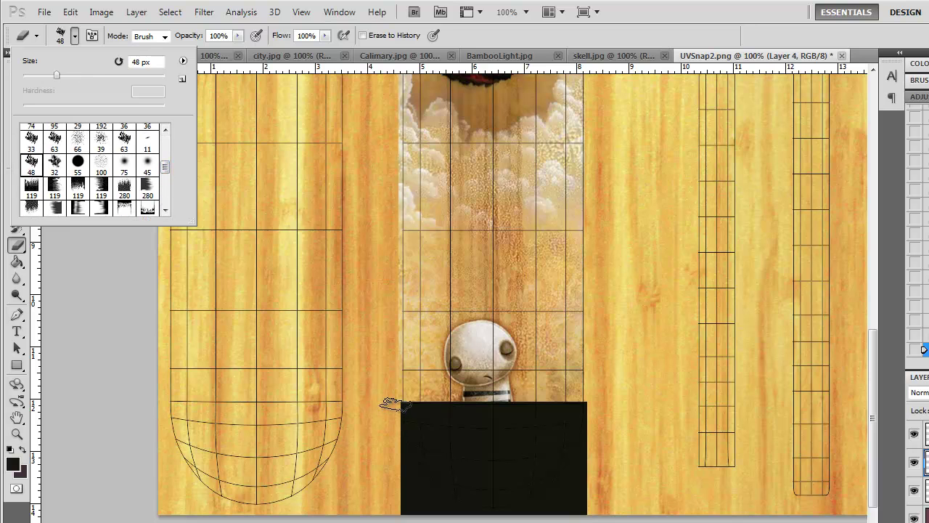
{"action": "left_click", "coordinate": [106, 148]}
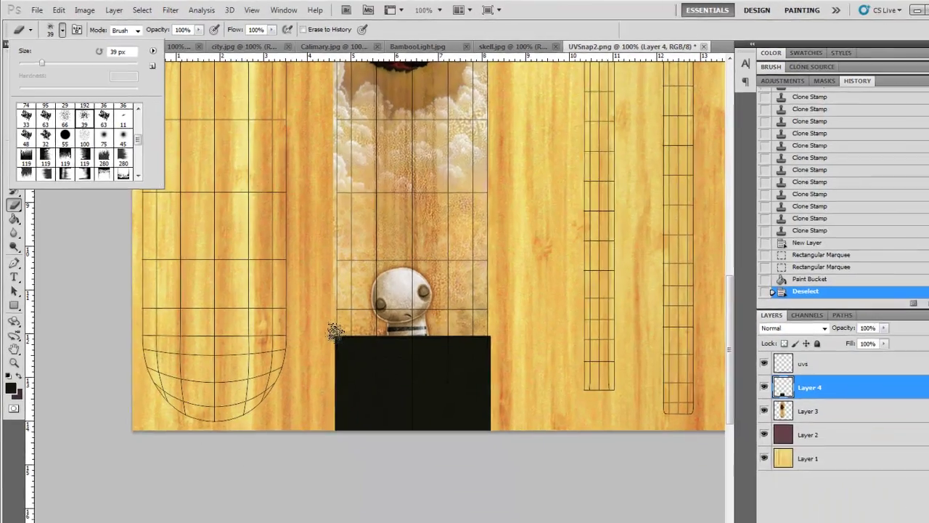
Step: Erase along the upper edge of the black block on Layer 4 to form ragged ground that reveals the figure's striped shirt
{"action": "left_click", "coordinate": [334, 331]}
{"action": "left_click", "coordinate": [329, 337]}
{"action": "left_click", "coordinate": [335, 332]}
{"action": "left_click", "coordinate": [340, 332]}
{"action": "left_click", "coordinate": [347, 338]}
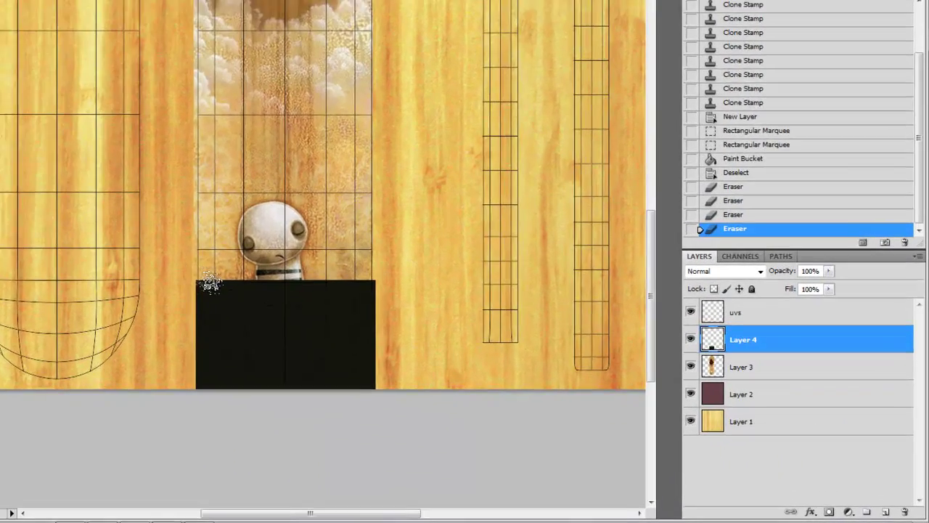
{"action": "left_click", "coordinate": [207, 282]}
{"action": "left_click", "coordinate": [202, 282]}
{"action": "left_click", "coordinate": [205, 281]}
{"action": "left_click", "coordinate": [215, 280]}
{"action": "left_click", "coordinate": [218, 281]}
{"action": "left_click", "coordinate": [223, 282]}
{"action": "left_click", "coordinate": [226, 283]}
{"action": "left_click", "coordinate": [236, 284]}
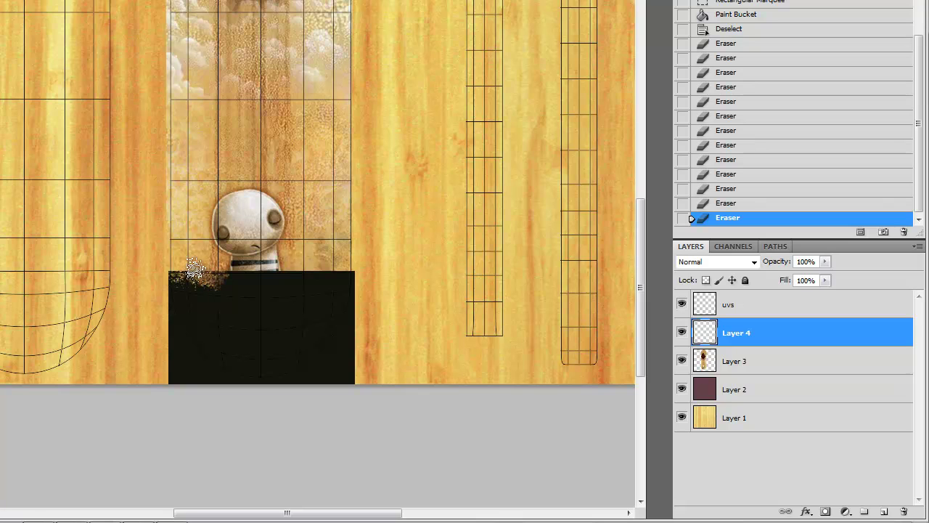
{"action": "mouse_move", "coordinate": [238, 272]}
{"action": "left_mouse_down"}
{"action": "mouse_move", "coordinate": [276, 266]}
{"action": "mouse_move", "coordinate": [288, 275]}
{"action": "mouse_move", "coordinate": [349, 267]}
{"action": "mouse_move", "coordinate": [266, 274]}
{"action": "mouse_move", "coordinate": [250, 264]}
{"action": "mouse_move", "coordinate": [256, 274]}
{"action": "mouse_move", "coordinate": [289, 262]}
{"action": "mouse_move", "coordinate": [349, 273]}
{"action": "mouse_move", "coordinate": [334, 263]}
{"action": "mouse_move", "coordinate": [309, 277]}
{"action": "mouse_move", "coordinate": [262, 269]}
{"action": "mouse_move", "coordinate": [267, 284]}
{"action": "mouse_move", "coordinate": [317, 280]}
{"action": "mouse_move", "coordinate": [178, 257]}
{"action": "mouse_move", "coordinate": [206, 279]}
{"action": "mouse_move", "coordinate": [312, 278]}
{"action": "mouse_move", "coordinate": [336, 275]}
{"action": "mouse_move", "coordinate": [345, 261]}
{"action": "mouse_move", "coordinate": [222, 286]}
{"action": "left_mouse_up"}
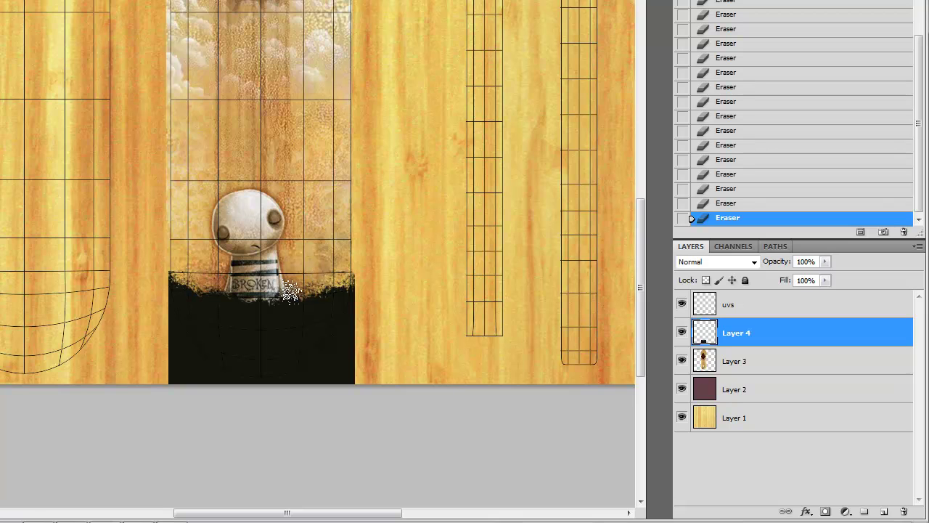
{"action": "mouse_move", "coordinate": [222, 289]}
{"action": "left_mouse_down"}
{"action": "mouse_move", "coordinate": [182, 275]}
{"action": "mouse_move", "coordinate": [325, 281]}
{"action": "left_mouse_up"}
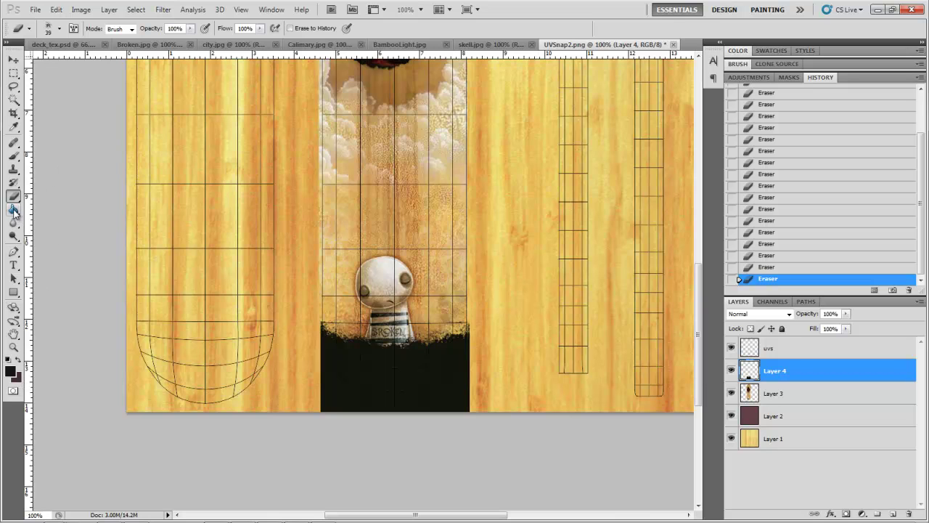
Step: Set the foreground colour to the dark olive green #2b3010
{"action": "left_click", "coordinate": [10, 370]}
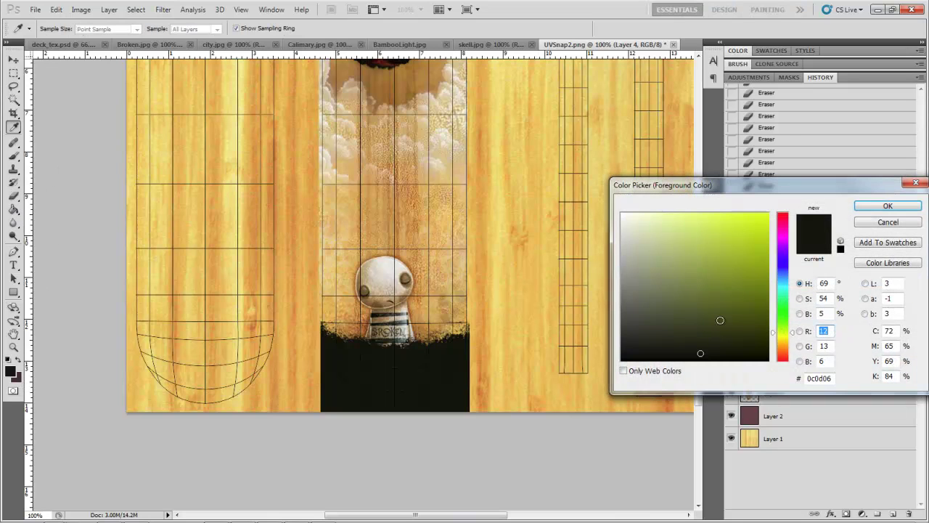
{"action": "left_click_drag", "start_coordinate": [718, 343], "coordinate": [721, 332]}
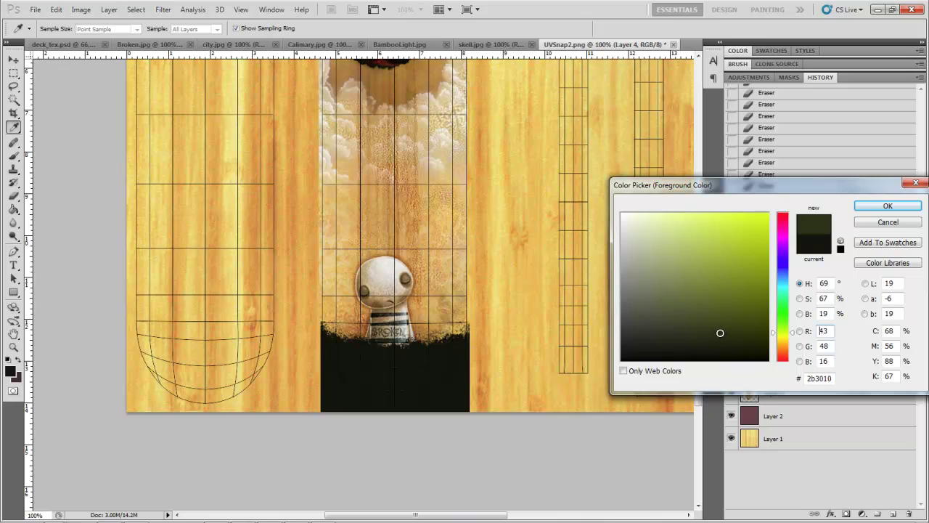
{"action": "left_click", "coordinate": [869, 206]}
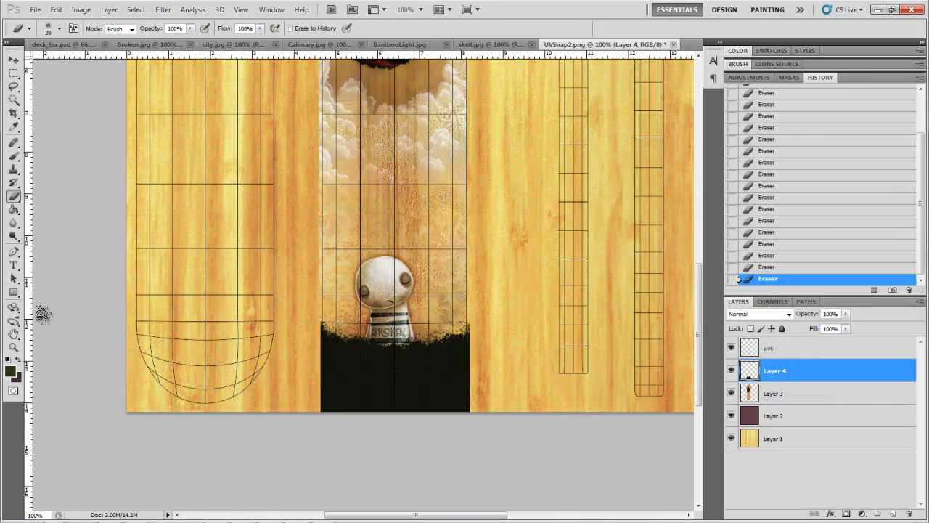
Step: Choose the Brush tool with the 39 px spatter tip and add a new layer above Layer 4
{"action": "left_click", "coordinate": [13, 156]}
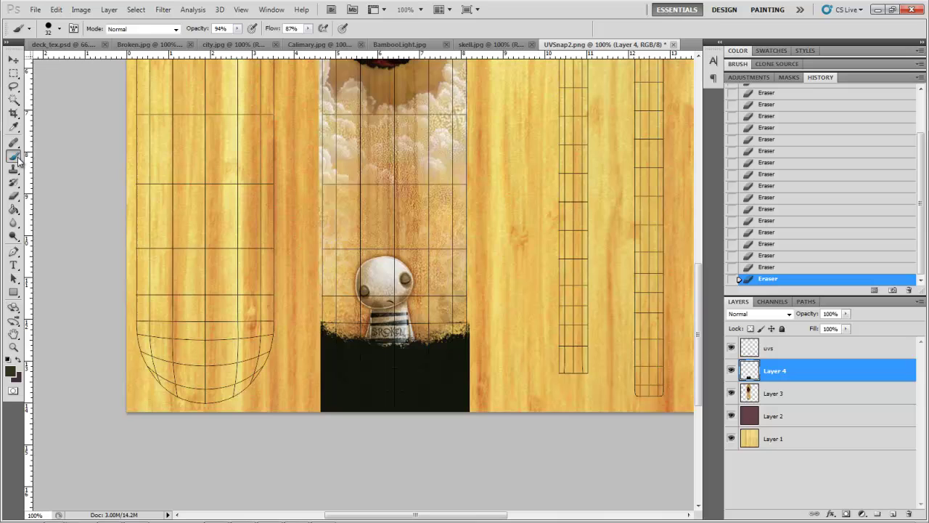
{"action": "left_click", "coordinate": [61, 29]}
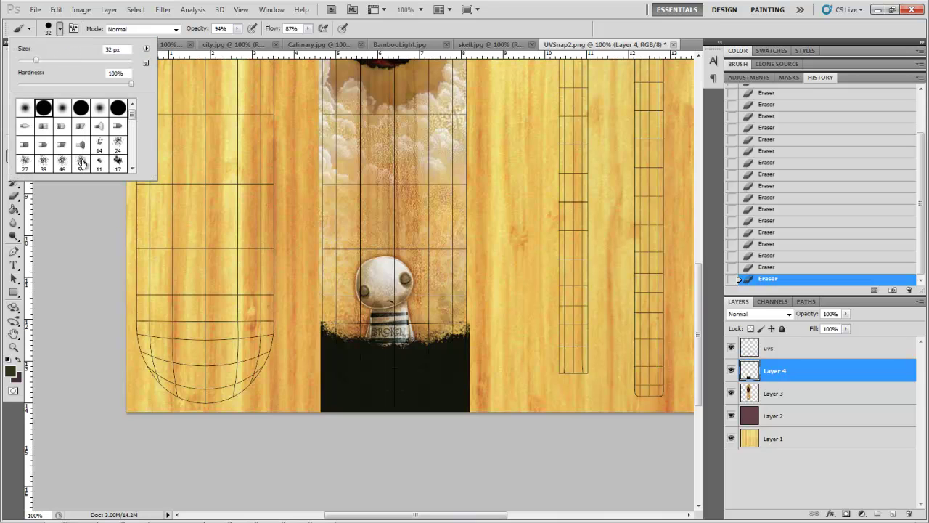
{"action": "left_click", "coordinate": [43, 161]}
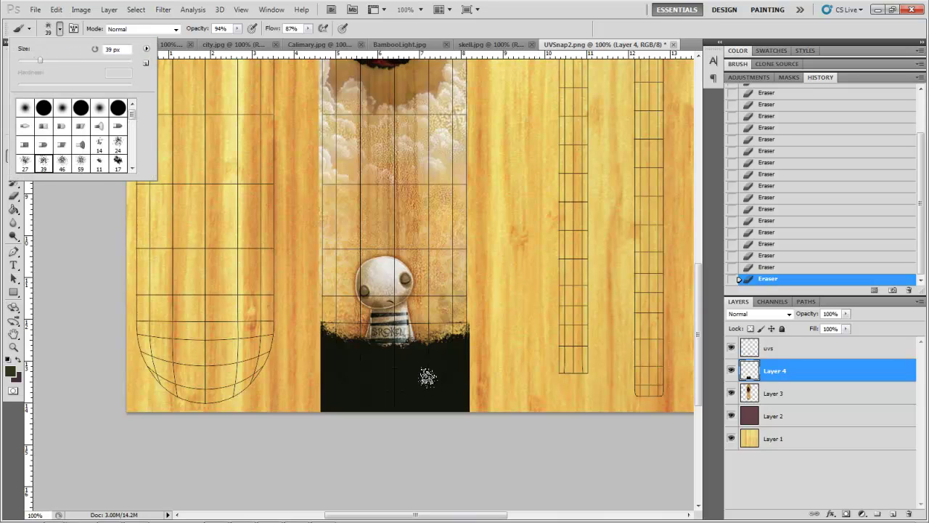
{"action": "left_click", "coordinate": [896, 514]}
Step: Dab dark olive spatter texture over the black ground below the figure's striped shirt on Layer 5
{"action": "left_click", "coordinate": [385, 367]}
{"action": "left_click", "coordinate": [396, 378]}
{"action": "left_click", "coordinate": [423, 384]}
{"action": "left_click", "coordinate": [419, 366]}
{"action": "left_click", "coordinate": [397, 351]}
{"action": "left_click", "coordinate": [422, 352]}
{"action": "left_click", "coordinate": [429, 357]}
{"action": "left_click", "coordinate": [425, 355]}
{"action": "left_click", "coordinate": [408, 361]}
{"action": "left_click", "coordinate": [406, 363]}
{"action": "left_click", "coordinate": [403, 367]}
{"action": "left_click", "coordinate": [403, 370]}
{"action": "left_click", "coordinate": [364, 386]}
{"action": "left_click", "coordinate": [361, 369]}
{"action": "left_click", "coordinate": [369, 360]}
{"action": "left_click", "coordinate": [380, 356]}
{"action": "left_click", "coordinate": [385, 369]}
{"action": "left_click", "coordinate": [388, 370]}
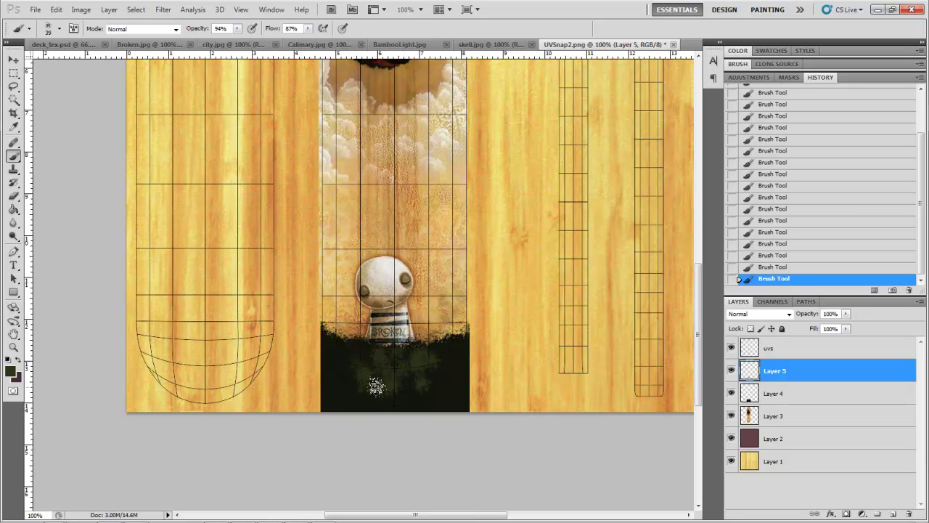
{"action": "left_click", "coordinate": [413, 377]}
{"action": "left_click", "coordinate": [412, 381]}
{"action": "left_click", "coordinate": [404, 394]}
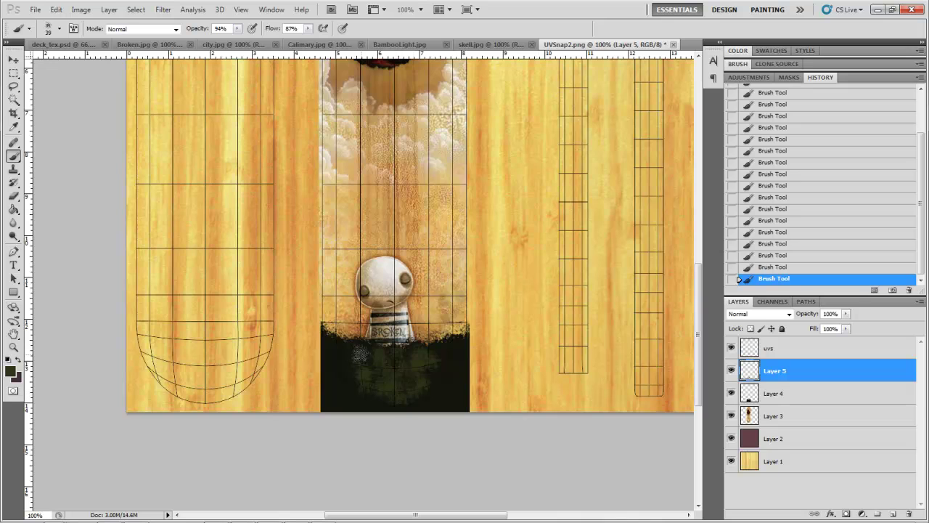
{"action": "left_click", "coordinate": [333, 341]}
{"action": "left_click", "coordinate": [335, 353]}
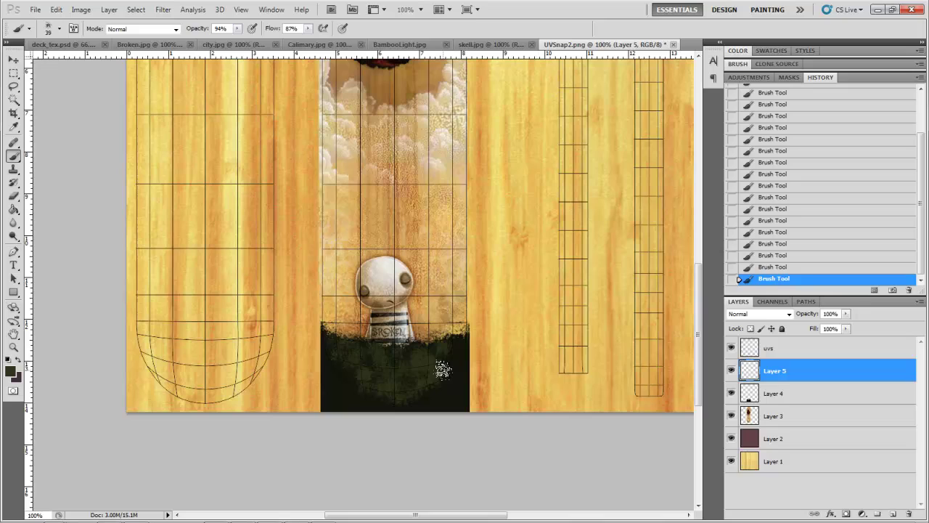
{"action": "left_click", "coordinate": [442, 358]}
{"action": "left_click", "coordinate": [432, 385]}
{"action": "left_click_drag", "start_coordinate": [405, 354], "coordinate": [402, 361]}
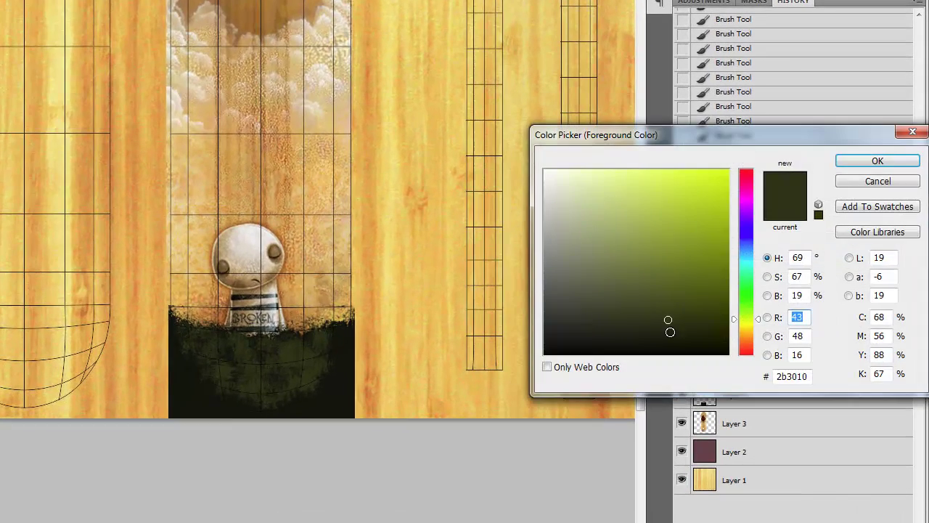
Step: Change the foreground colour to near-black #030302 and dab it over the olive texture with the 39 px spatter brush
{"action": "left_click_drag", "start_coordinate": [635, 338], "coordinate": [590, 353]}
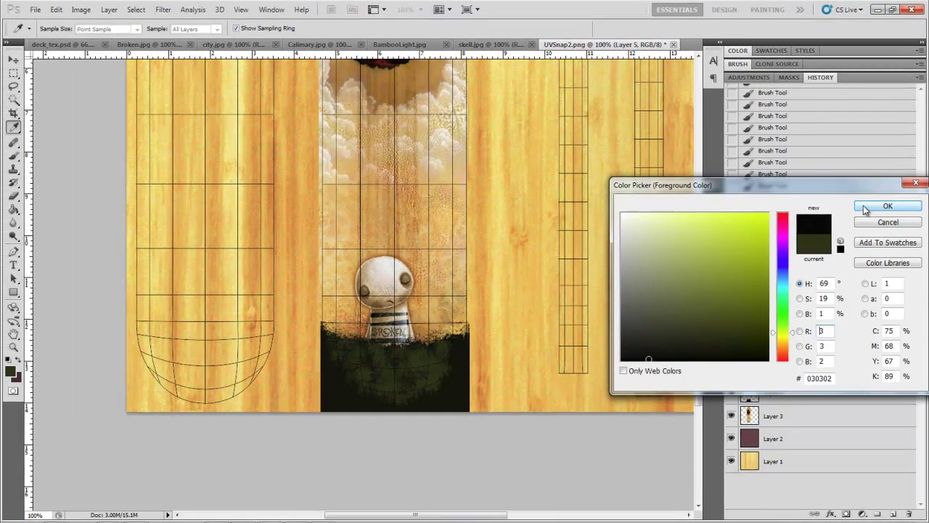
{"action": "left_click", "coordinate": [887, 199]}
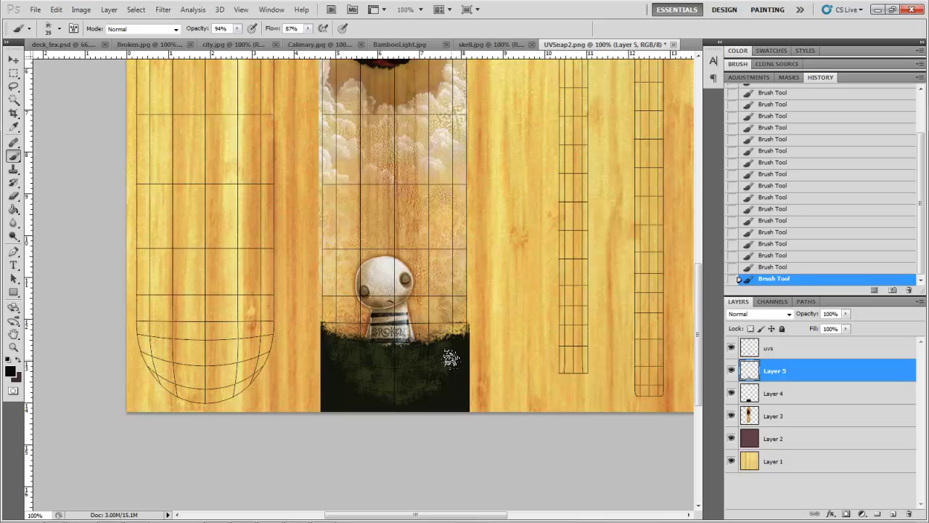
{"action": "left_click", "coordinate": [452, 356]}
{"action": "left_click", "coordinate": [460, 342]}
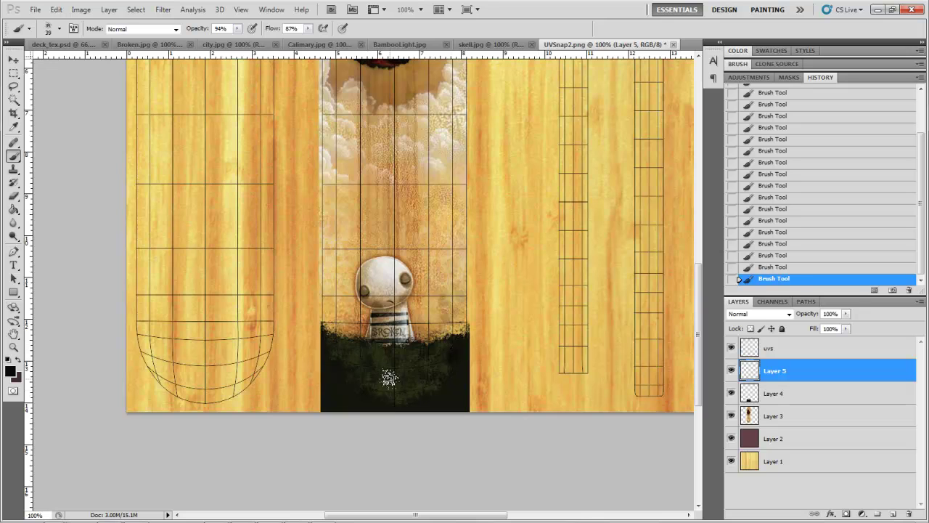
Step: Choose the 24 px spatter tip, enlarge it to 89 px, and darken the olive ground texture with broad near-black dabs
{"action": "left_click", "coordinate": [59, 29]}
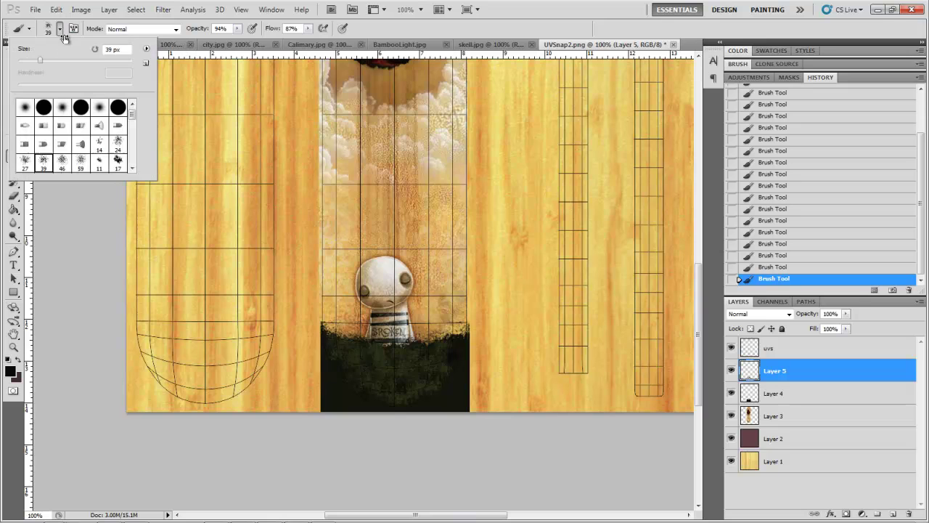
{"action": "left_click", "coordinate": [118, 144]}
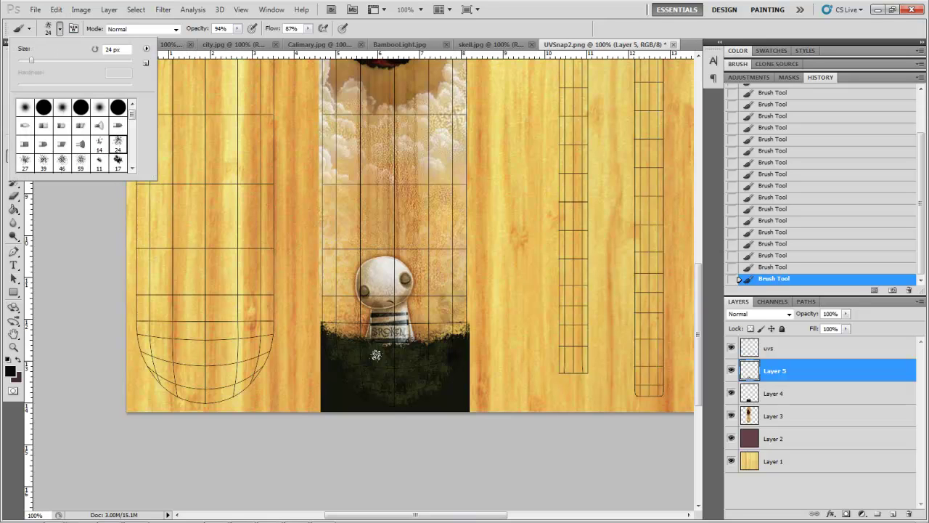
{"action": "left_click_drag", "start_coordinate": [31, 61], "coordinate": [53, 67]}
{"action": "left_click", "coordinate": [344, 373]}
{"action": "left_click", "coordinate": [332, 355]}
{"action": "left_click", "coordinate": [400, 390]}
{"action": "left_click", "coordinate": [436, 389]}
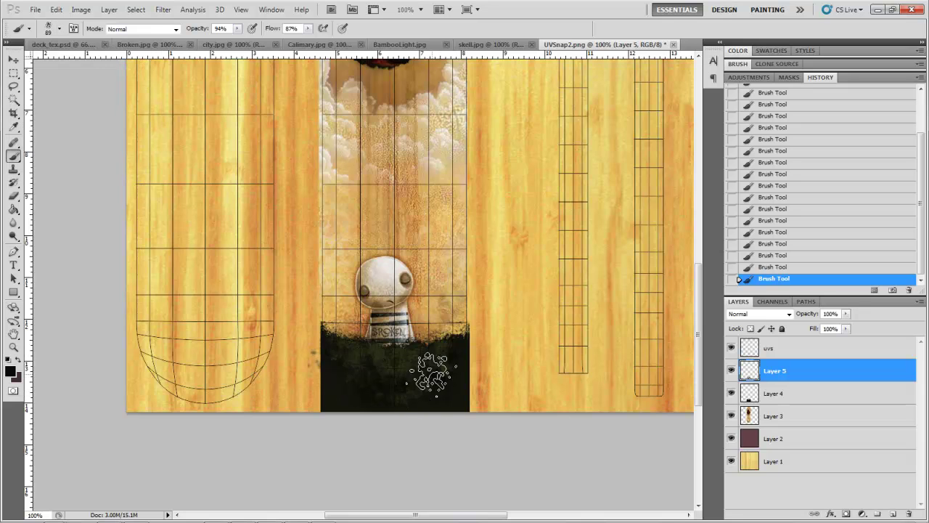
{"action": "left_click", "coordinate": [333, 357]}
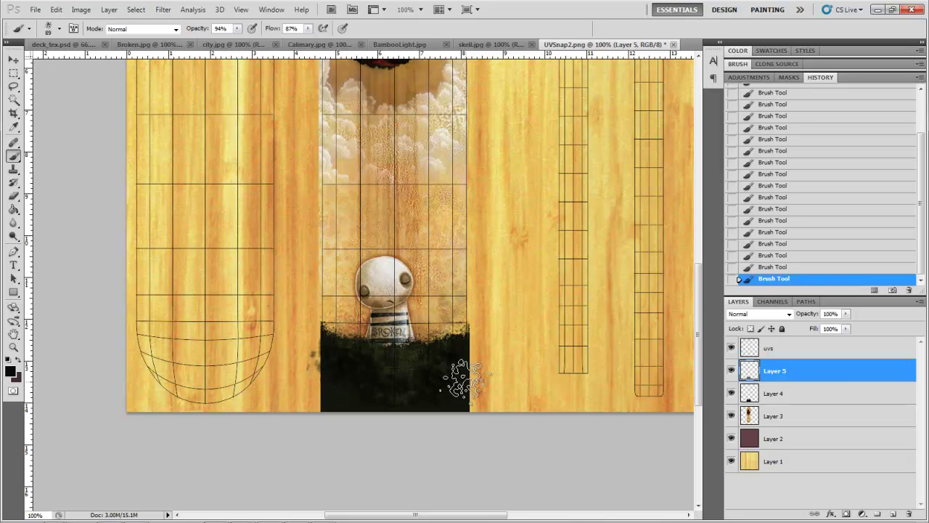
Step: Merge Layer 5 and Layer 4 into a single ground layer
{"action": "left_click", "coordinate": [807, 401], "text": "shift"}
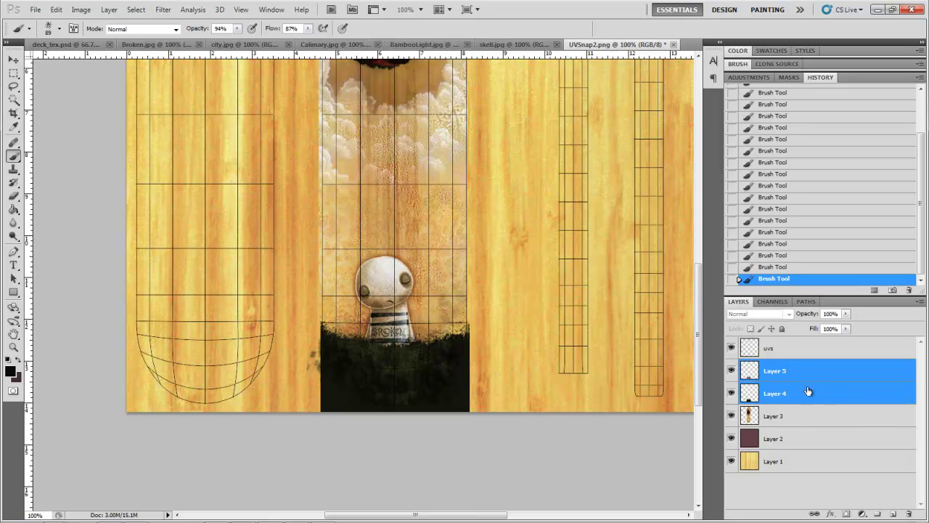
{"action": "right_click", "coordinate": [810, 397]}
{"action": "left_click", "coordinate": [808, 351]}
{"action": "key", "text": "ctrl+minus"}
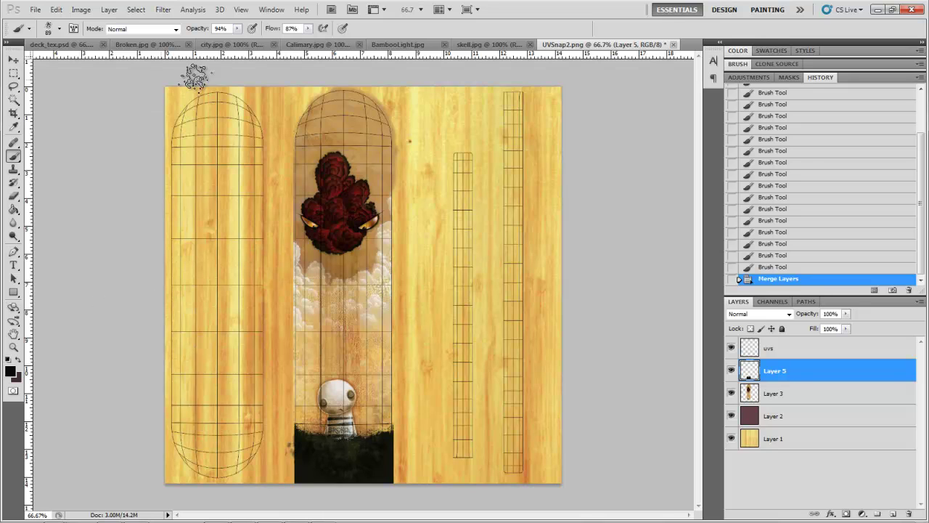
Step: Copy a nearly full-height rectangular area around the black-haired figure in Calimary.jpg and paste it in place in UVSnap2.png
{"action": "left_click", "coordinate": [318, 45]}
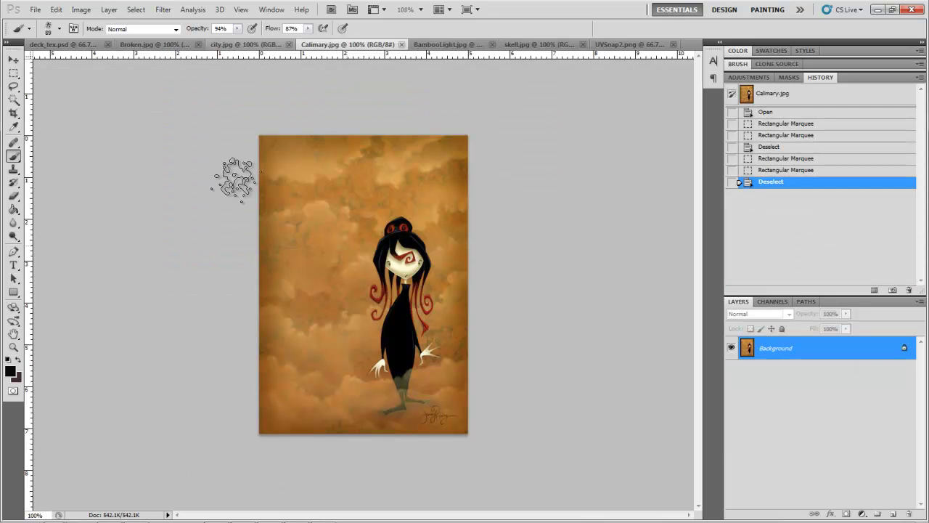
{"action": "key", "text": "m"}
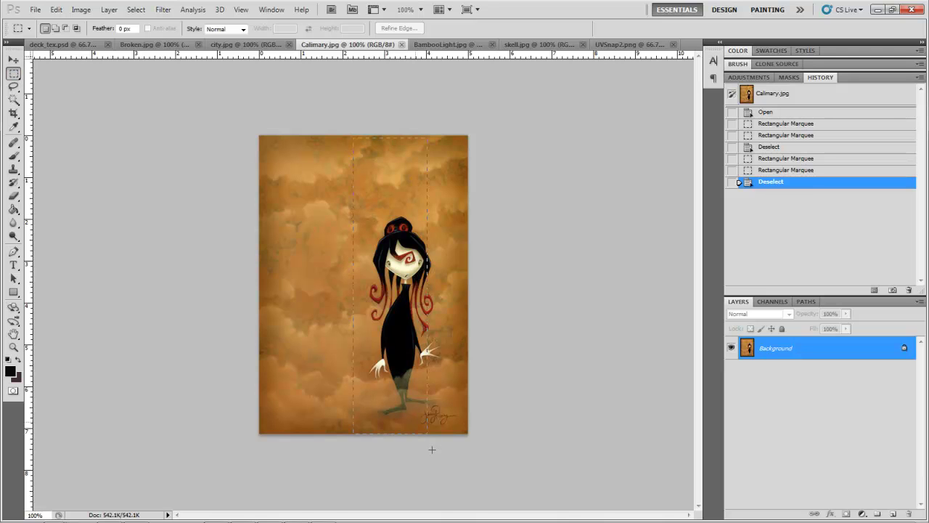
{"action": "left_click_drag", "start_coordinate": [458, 459], "coordinate": [458, 458]}
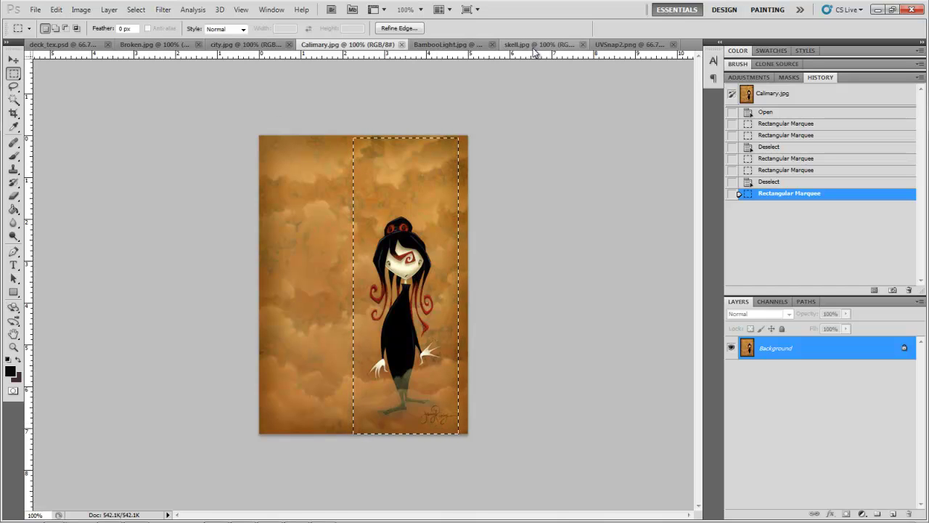
{"action": "left_click", "coordinate": [626, 44]}
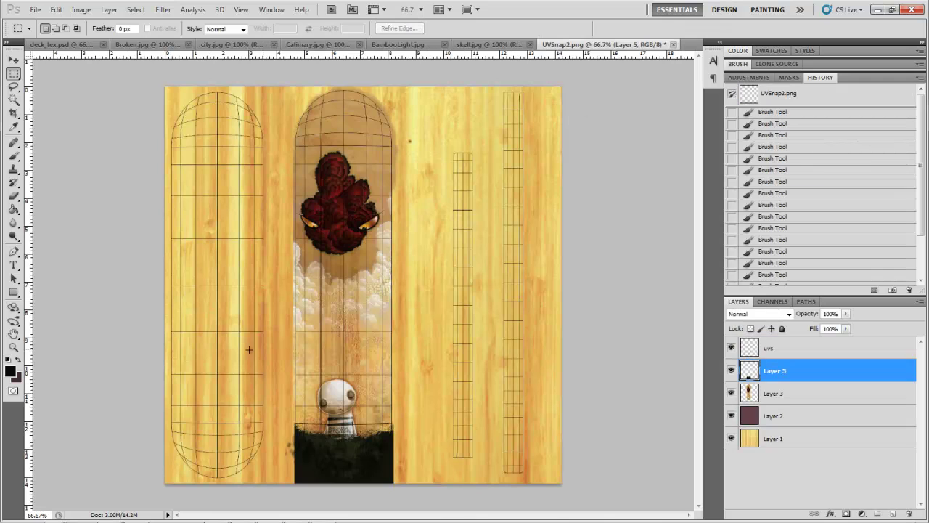
{"action": "key", "text": "ctrl+shift+v"}
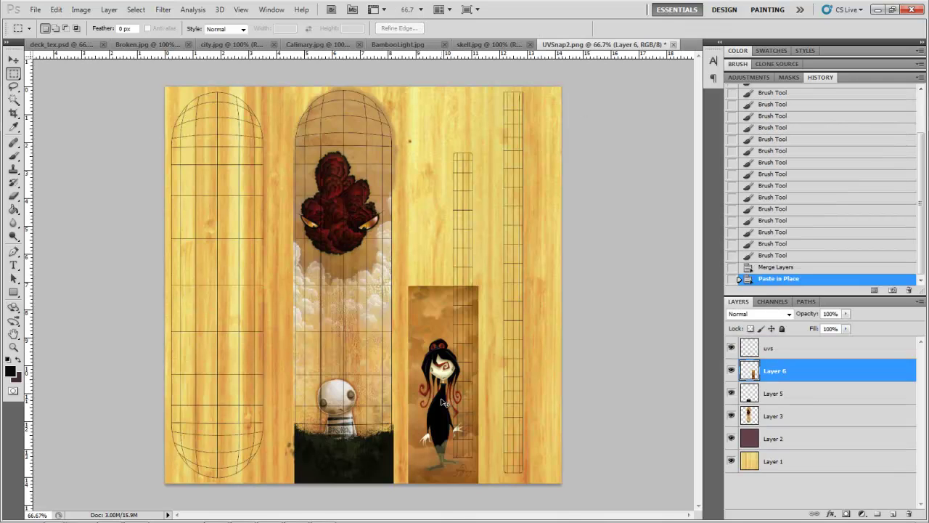
Step: Move the pasted figure into the lower half of the first deck outline and scale it proportionally to about 80.54%
{"action": "left_click_drag", "start_coordinate": [461, 413], "coordinate": [238, 368]}
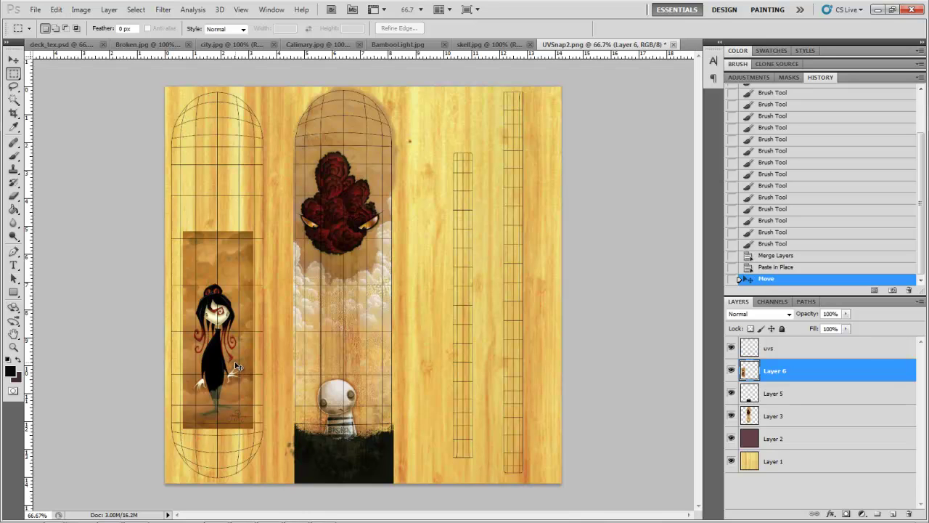
{"action": "key", "text": "ctrl+t"}
{"action": "left_click_drag", "start_coordinate": [254, 232], "coordinate": [240, 269]}
{"action": "left_click_drag", "start_coordinate": [227, 391], "coordinate": [233, 392]}
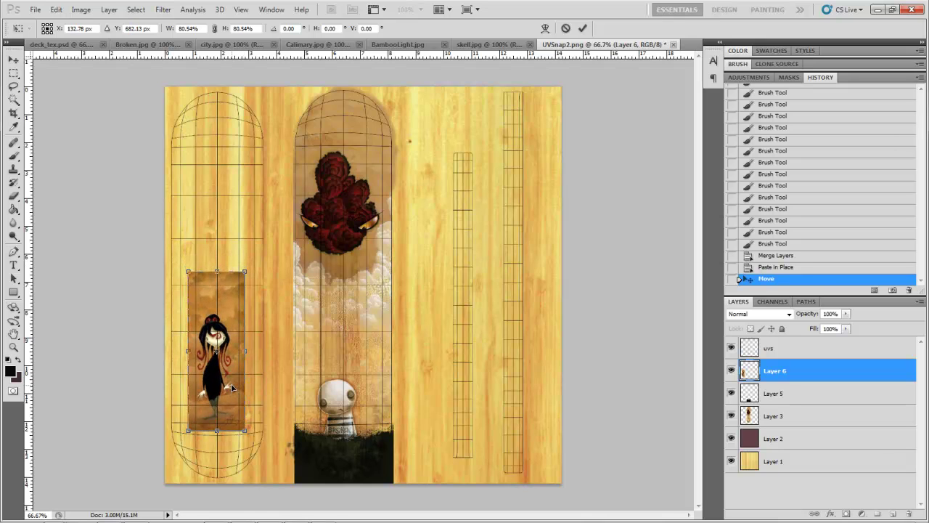
{"action": "key", "text": "Return"}
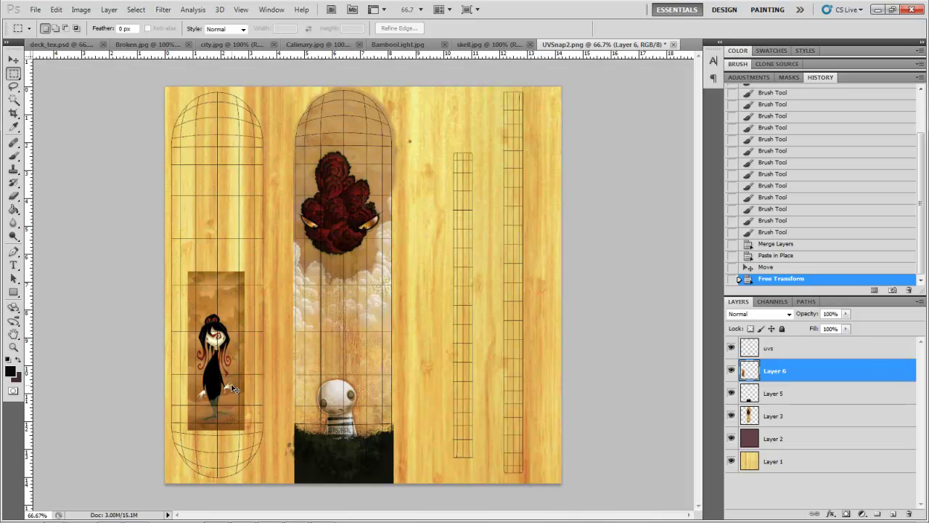
Step: Erase the straight borders of the pasted figure's background on Layer 6 with the 39 px spatter Eraser to make them ragged
{"action": "key", "text": "ctrl+plus"}
{"action": "left_click_drag", "start_coordinate": [232, 386], "coordinate": [358, 307]}
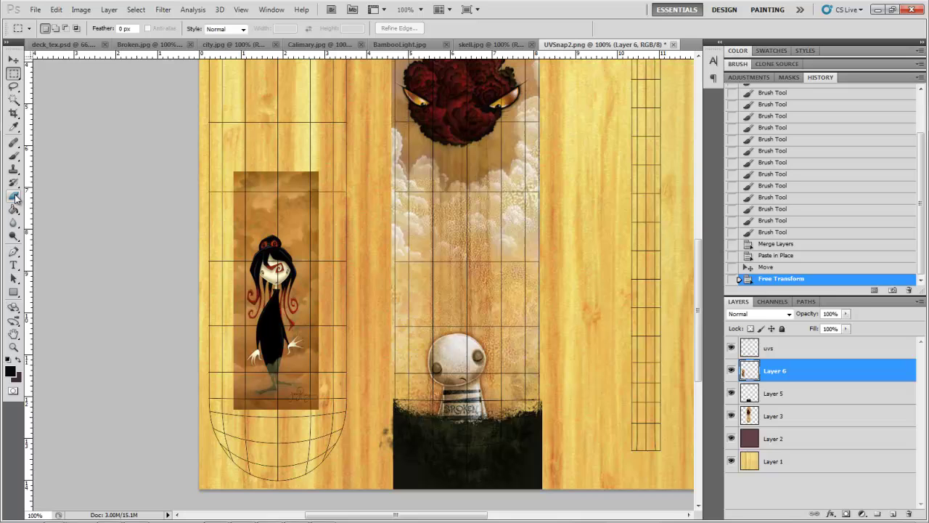
{"action": "left_click", "coordinate": [15, 197]}
{"action": "mouse_move", "coordinate": [290, 176]}
{"action": "left_mouse_down"}
{"action": "mouse_move", "coordinate": [317, 171]}
{"action": "mouse_move", "coordinate": [248, 170]}
{"action": "mouse_move", "coordinate": [237, 179]}
{"action": "mouse_move", "coordinate": [239, 167]}
{"action": "mouse_move", "coordinate": [237, 175]}
{"action": "mouse_move", "coordinate": [290, 178]}
{"action": "mouse_move", "coordinate": [263, 184]}
{"action": "mouse_move", "coordinate": [319, 176]}
{"action": "mouse_move", "coordinate": [293, 196]}
{"action": "mouse_move", "coordinate": [279, 171]}
{"action": "mouse_move", "coordinate": [236, 188]}
{"action": "mouse_move", "coordinate": [237, 212]}
{"action": "left_mouse_up"}
{"action": "left_click", "coordinate": [237, 208]}
{"action": "left_click", "coordinate": [228, 190]}
{"action": "left_click", "coordinate": [228, 196]}
{"action": "left_click", "coordinate": [232, 218]}
{"action": "left_click", "coordinate": [235, 213]}
{"action": "left_click", "coordinate": [235, 202]}
{"action": "left_click", "coordinate": [235, 203]}
{"action": "left_click", "coordinate": [236, 200]}
{"action": "left_click", "coordinate": [295, 202]}
{"action": "left_click", "coordinate": [257, 212]}
{"action": "left_click", "coordinate": [246, 206]}
{"action": "left_click", "coordinate": [277, 211]}
{"action": "left_click", "coordinate": [307, 198]}
{"action": "left_click", "coordinate": [317, 213]}
{"action": "mouse_move", "coordinate": [314, 208]}
{"action": "left_mouse_down"}
{"action": "mouse_move", "coordinate": [333, 249]}
{"action": "mouse_move", "coordinate": [321, 255]}
{"action": "mouse_move", "coordinate": [321, 242]}
{"action": "mouse_move", "coordinate": [336, 262]}
{"action": "mouse_move", "coordinate": [325, 268]}
{"action": "mouse_move", "coordinate": [327, 329]}
{"action": "mouse_move", "coordinate": [304, 427]}
{"action": "mouse_move", "coordinate": [306, 413]}
{"action": "mouse_move", "coordinate": [252, 415]}
{"action": "mouse_move", "coordinate": [239, 404]}
{"action": "mouse_move", "coordinate": [296, 417]}
{"action": "mouse_move", "coordinate": [328, 399]}
{"action": "mouse_move", "coordinate": [314, 381]}
{"action": "mouse_move", "coordinate": [295, 389]}
{"action": "mouse_move", "coordinate": [283, 407]}
{"action": "mouse_move", "coordinate": [292, 408]}
{"action": "mouse_move", "coordinate": [317, 387]}
{"action": "mouse_move", "coordinate": [267, 416]}
{"action": "mouse_move", "coordinate": [254, 406]}
{"action": "mouse_move", "coordinate": [270, 406]}
{"action": "mouse_move", "coordinate": [250, 258]}
{"action": "left_mouse_up"}
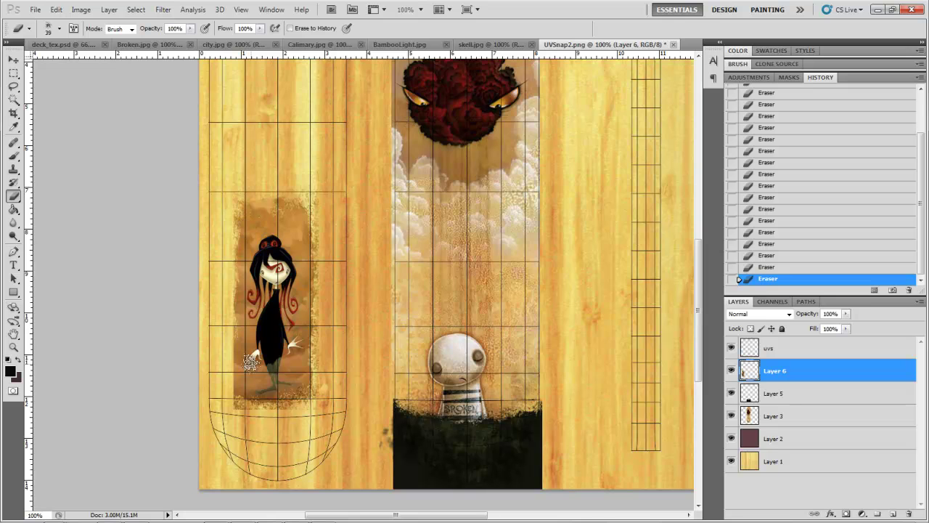
{"action": "mouse_move", "coordinate": [233, 332]}
{"action": "left_mouse_down"}
{"action": "mouse_move", "coordinate": [231, 406]}
{"action": "mouse_move", "coordinate": [231, 375]}
{"action": "mouse_move", "coordinate": [235, 412]}
{"action": "mouse_move", "coordinate": [237, 403]}
{"action": "mouse_move", "coordinate": [263, 420]}
{"action": "mouse_move", "coordinate": [283, 414]}
{"action": "mouse_move", "coordinate": [267, 405]}
{"action": "mouse_move", "coordinate": [234, 296]}
{"action": "mouse_move", "coordinate": [239, 335]}
{"action": "mouse_move", "coordinate": [228, 338]}
{"action": "mouse_move", "coordinate": [238, 384]}
{"action": "mouse_move", "coordinate": [226, 349]}
{"action": "left_mouse_up"}
{"action": "mouse_move", "coordinate": [308, 365]}
{"action": "left_mouse_down"}
{"action": "mouse_move", "coordinate": [311, 376]}
{"action": "mouse_move", "coordinate": [309, 301]}
{"action": "mouse_move", "coordinate": [318, 289]}
{"action": "mouse_move", "coordinate": [315, 210]}
{"action": "mouse_move", "coordinate": [307, 210]}
{"action": "left_mouse_up"}
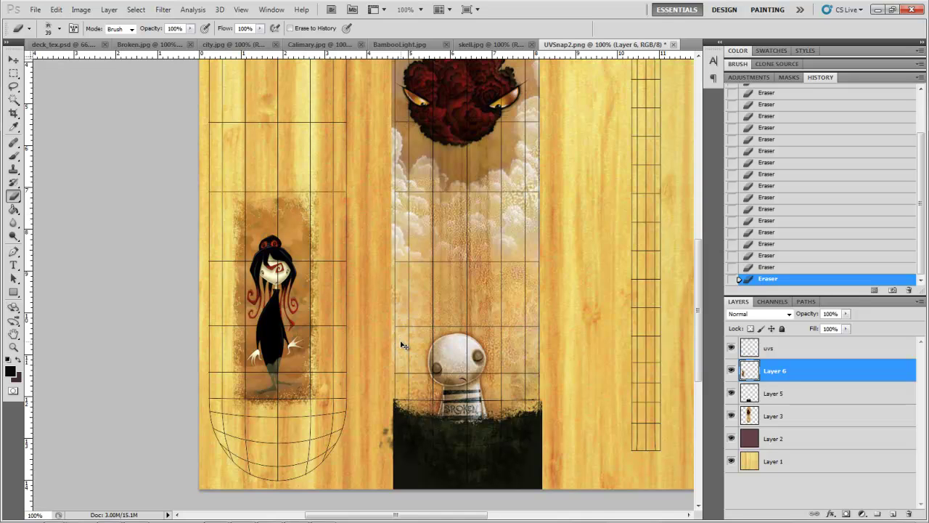
Step: Select a full-height rectangular area of the canvas around the first deck outline
{"action": "key", "text": "ctrl+minus"}
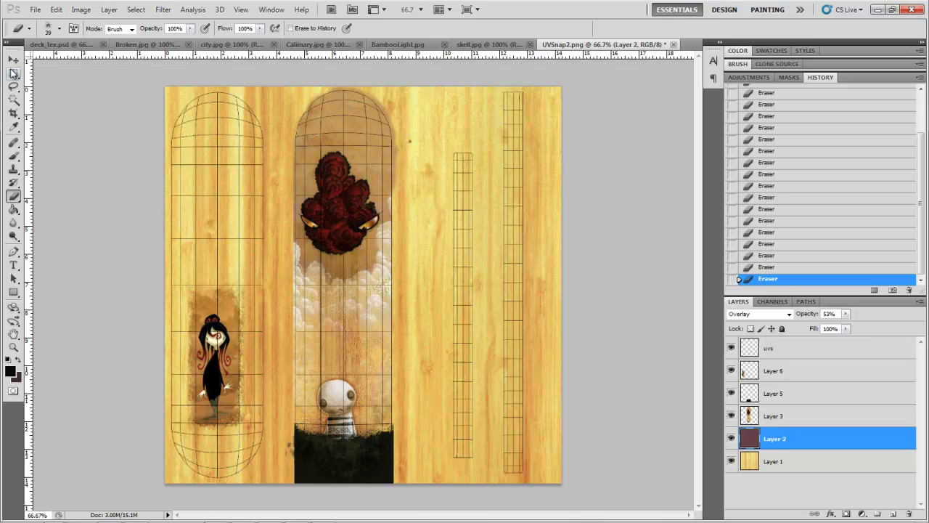
{"action": "left_click", "coordinate": [12, 73]}
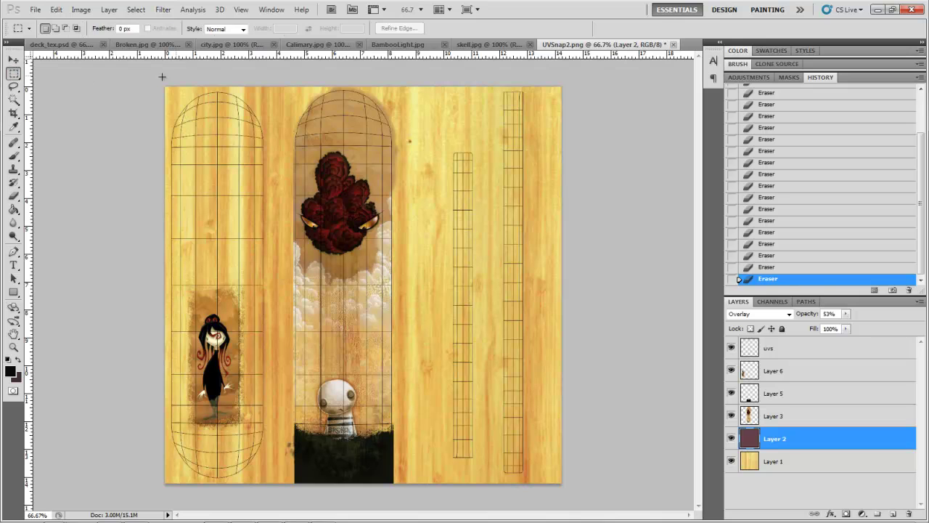
{"action": "left_click_drag", "start_coordinate": [139, 77], "coordinate": [283, 483]}
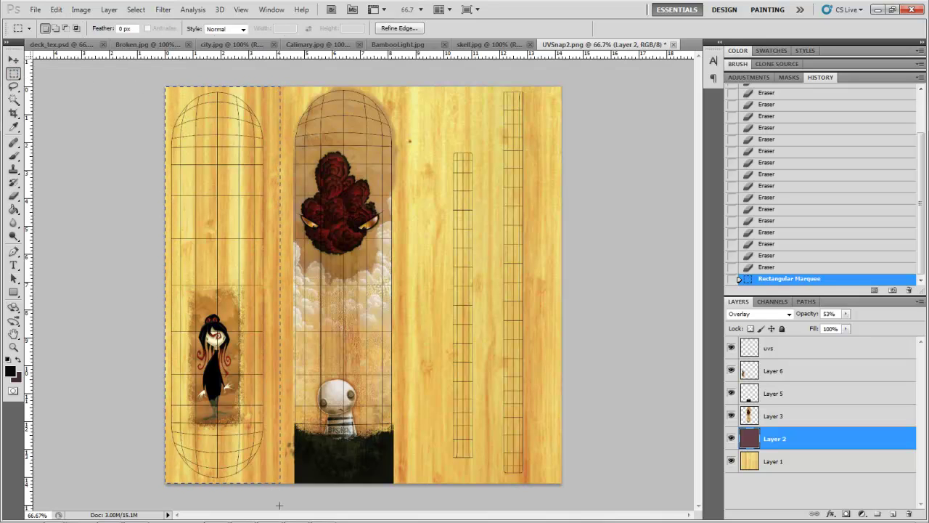
Step: Duplicate the wood layer, Layer 1, under its default name and hide the original
{"action": "left_click", "coordinate": [792, 463]}
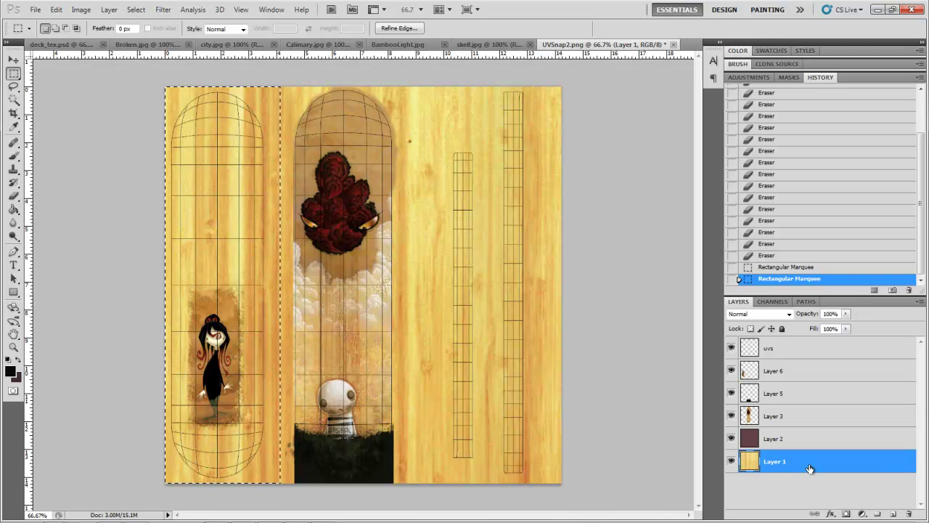
{"action": "right_click", "coordinate": [809, 468]}
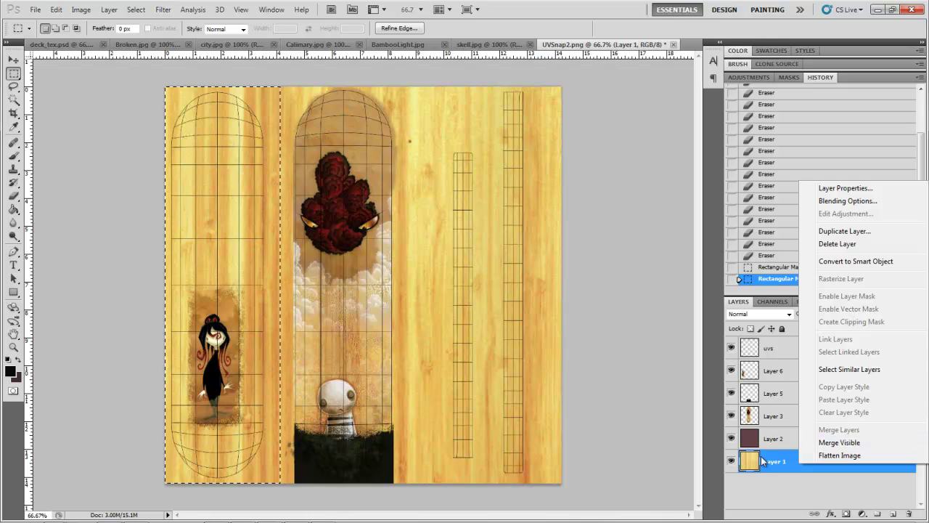
{"action": "left_click", "coordinate": [841, 231]}
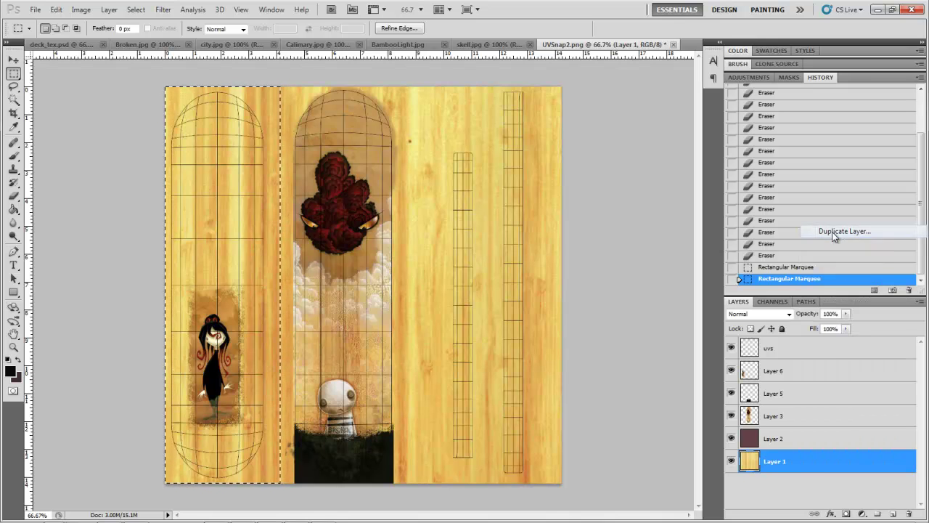
{"action": "left_click", "coordinate": [565, 157]}
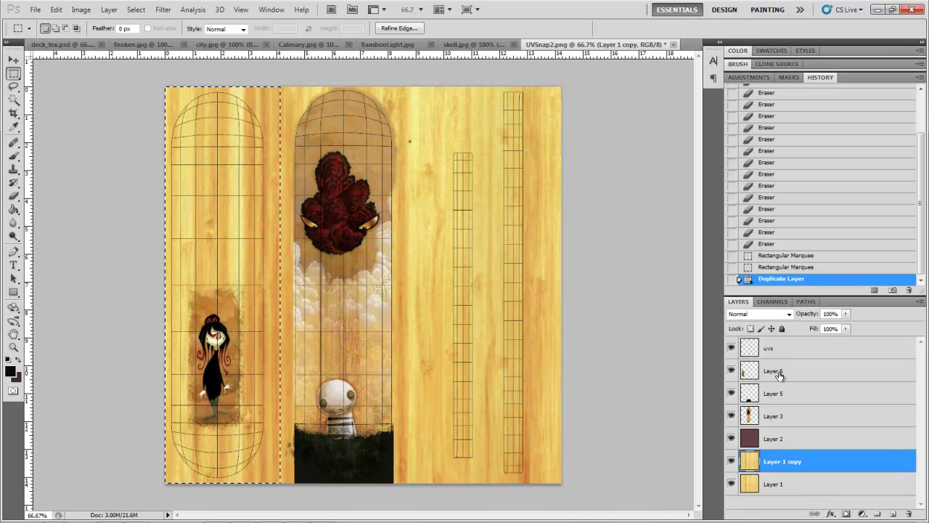
{"action": "left_click", "coordinate": [731, 484]}
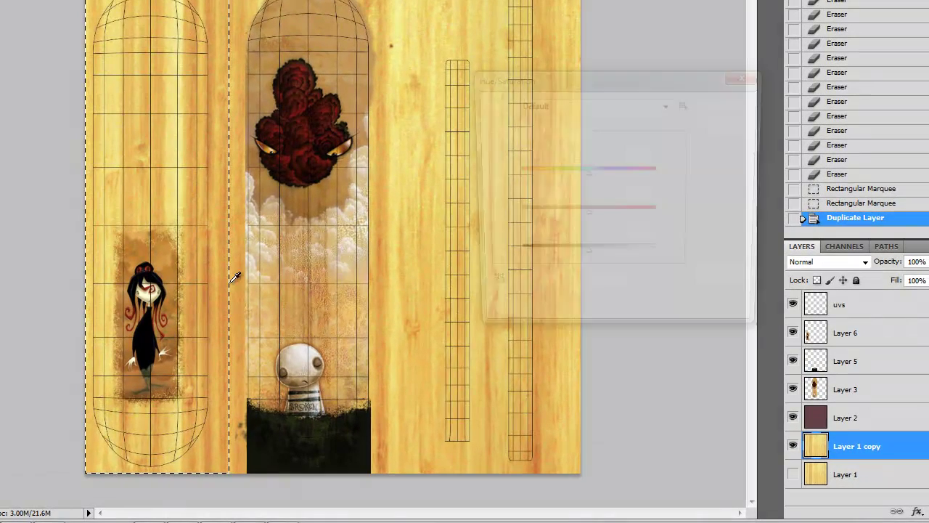
Step: Darken the selected wood on Layer 1 copy with Hue/Saturation at Hue -1, Saturation +8 and Lightness -18, and deselect
{"action": "key", "text": "ctrl+u"}
{"action": "left_click_drag", "start_coordinate": [586, 259], "coordinate": [574, 256]}
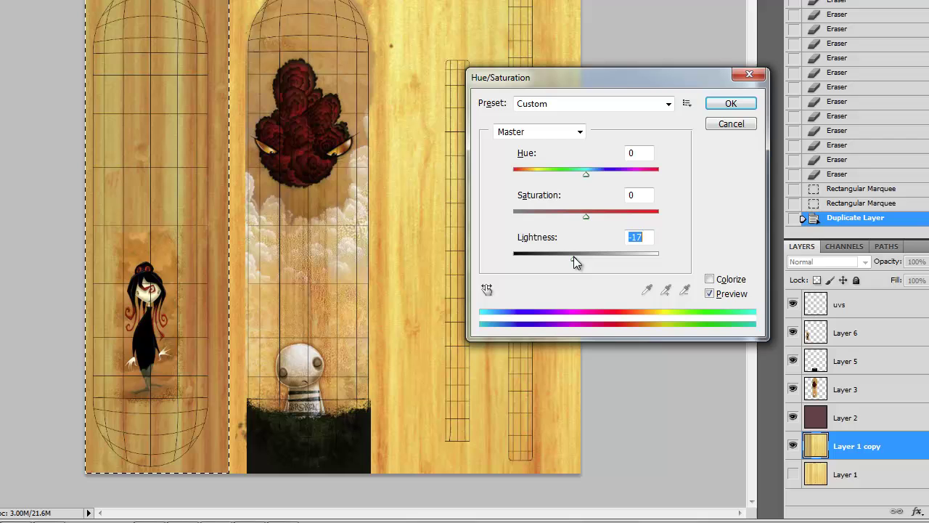
{"action": "mouse_move", "coordinate": [586, 214]}
{"action": "left_mouse_down"}
{"action": "mouse_move", "coordinate": [575, 213]}
{"action": "mouse_move", "coordinate": [592, 211]}
{"action": "left_mouse_up"}
{"action": "left_click_drag", "start_coordinate": [588, 179], "coordinate": [585, 179]}
{"action": "type", "text": "0"}
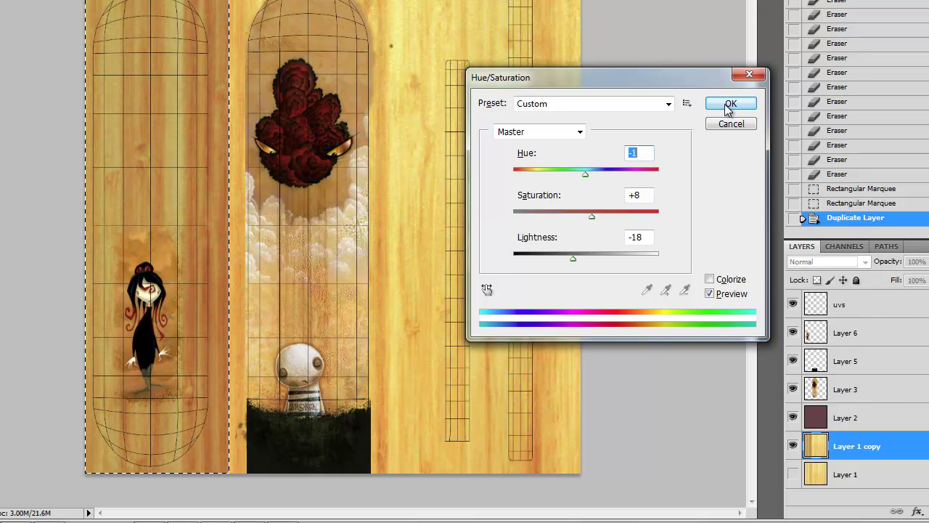
{"action": "left_click", "coordinate": [730, 103]}
{"action": "key", "text": "ctrl+d"}
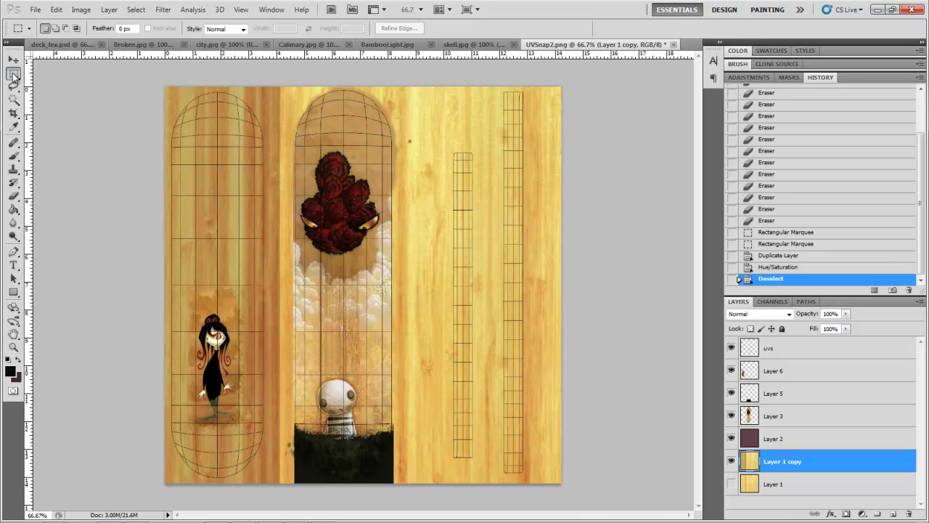
Step: Select a tall thin stripe down the middle of the shorter narrow UV strip and sample dark red from the roses
{"action": "left_click_drag", "start_coordinate": [466, 480], "coordinate": [468, 482]}
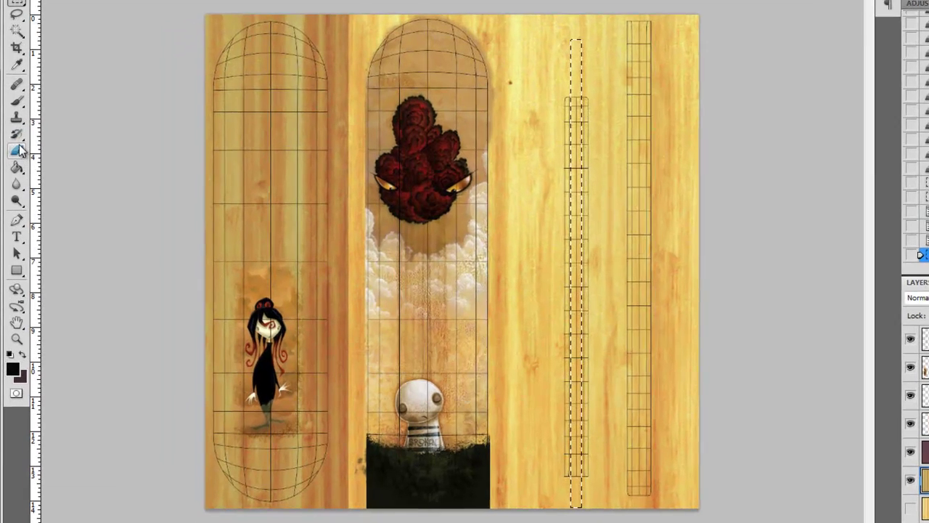
{"action": "left_click", "coordinate": [13, 126]}
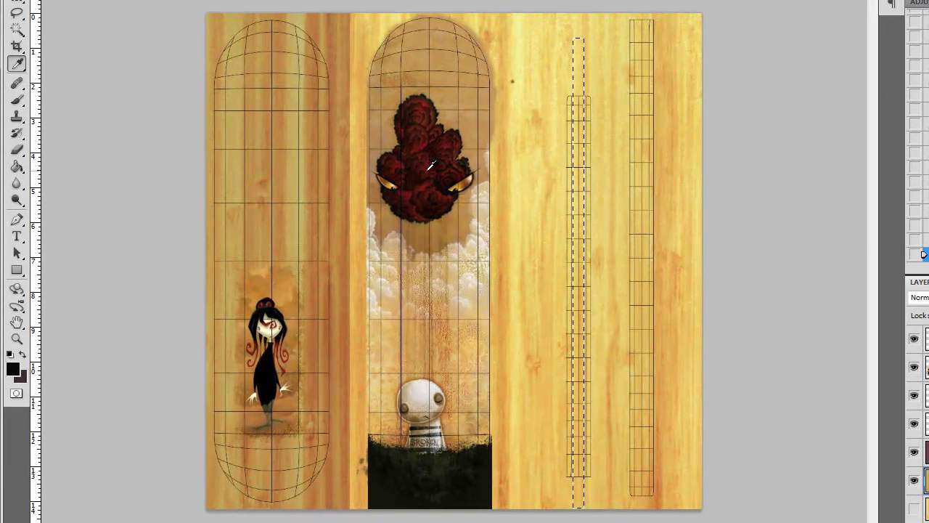
{"action": "left_click_drag", "start_coordinate": [431, 163], "coordinate": [429, 166]}
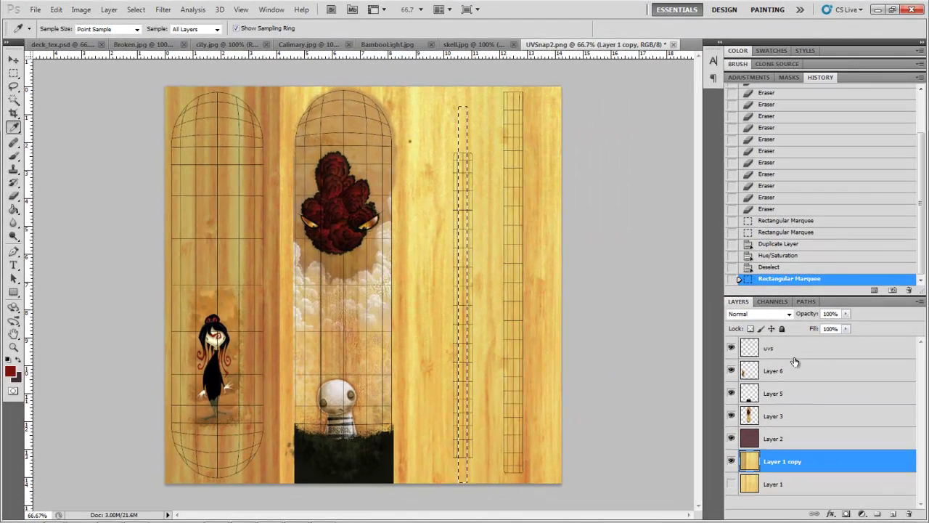
Step: Add a new layer above Layer 6, fill the thin stripe selection with the sampled dark red, and clear the selection
{"action": "left_click", "coordinate": [817, 374]}
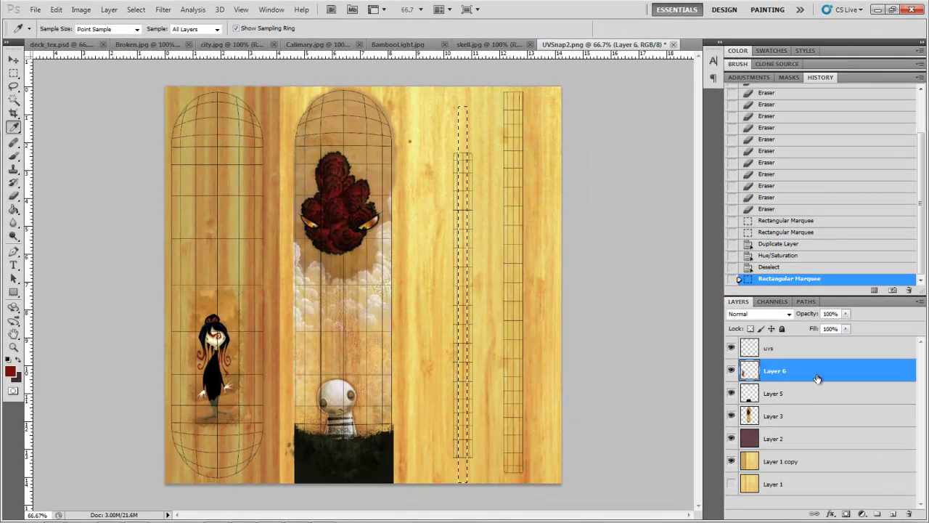
{"action": "left_click", "coordinate": [893, 514]}
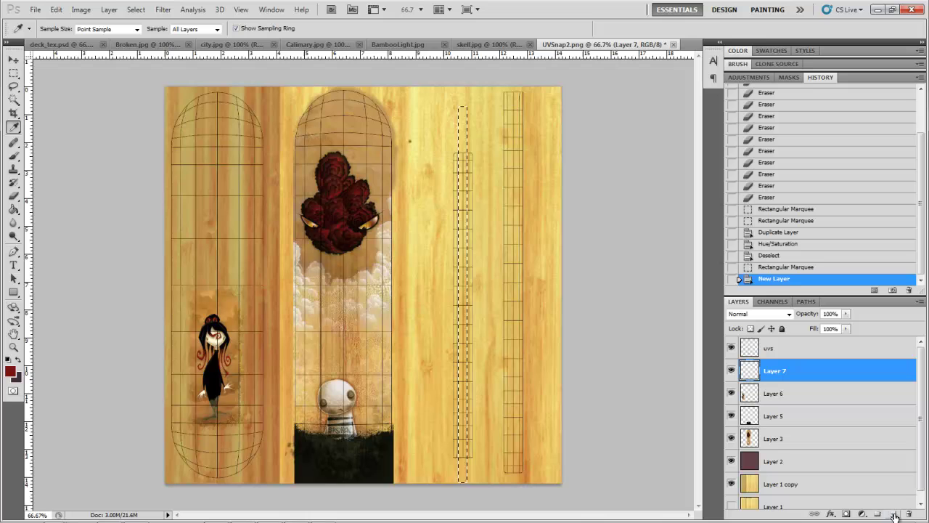
{"action": "left_click", "coordinate": [13, 209]}
{"action": "left_click", "coordinate": [459, 204]}
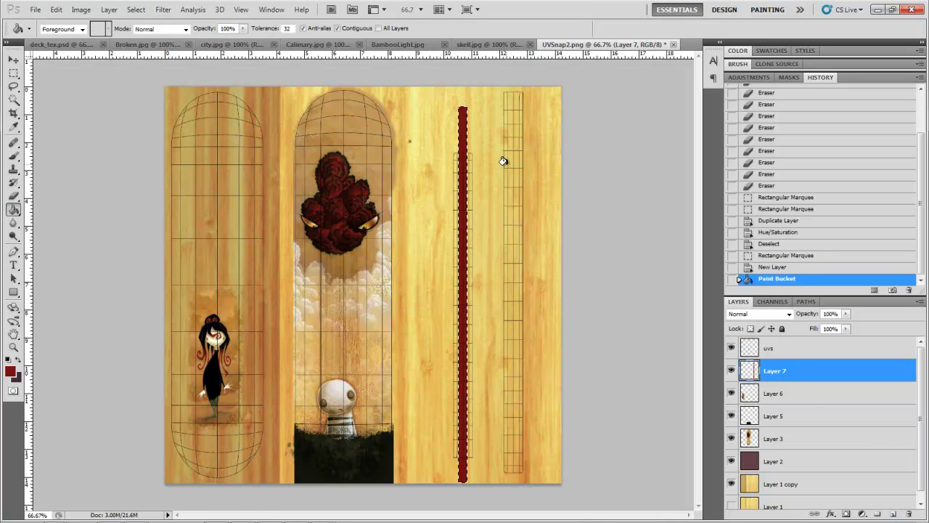
{"action": "key", "text": "m"}
{"action": "left_click_drag", "start_coordinate": [464, 155], "coordinate": [447, 175]}
{"action": "key", "text": "ctrl+d"}
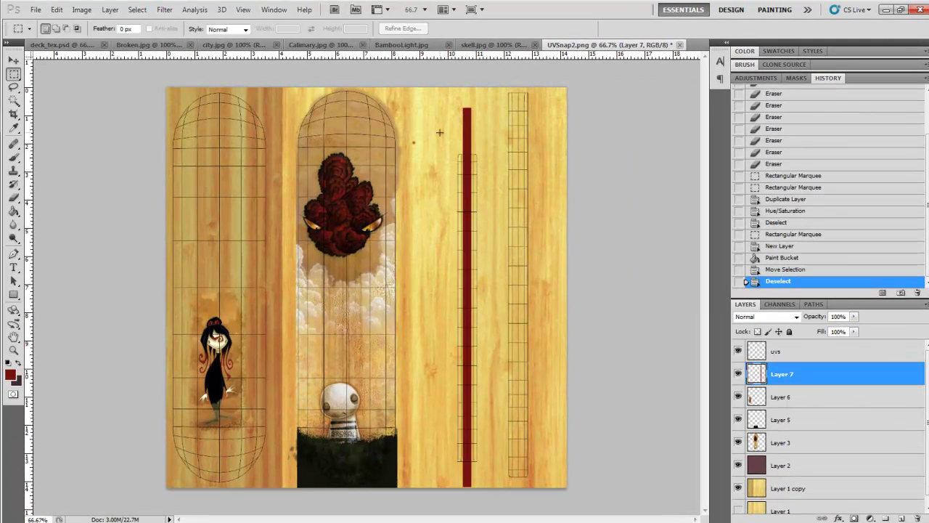
Step: Copy the red stripe and paste it as a new layer over the longer narrow UV strip
{"action": "mouse_move", "coordinate": [450, 99]}
{"action": "left_mouse_down"}
{"action": "mouse_move", "coordinate": [499, 472]}
{"action": "mouse_move", "coordinate": [491, 496]}
{"action": "mouse_move", "coordinate": [527, 468]}
{"action": "mouse_move", "coordinate": [520, 466]}
{"action": "left_mouse_up"}
{"action": "key", "text": "ctrl+c"}
{"action": "key", "text": "ctrl+v"}
Step: Stretch the pasted red stripe up to the canvas's upper edge and nudge it slightly left to centre it
{"action": "key", "text": "ctrl+t"}
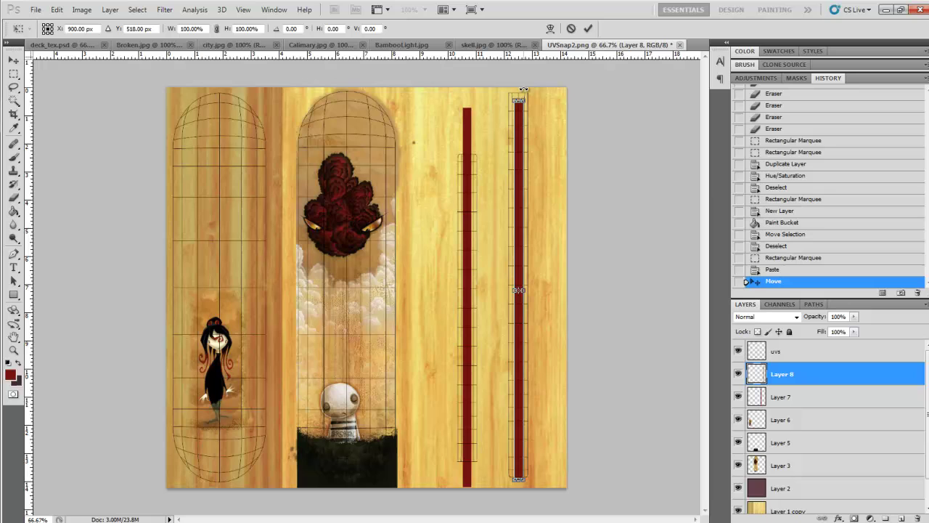
{"action": "left_click_drag", "start_coordinate": [518, 96], "coordinate": [517, 86]}
{"action": "key", "text": "Return"}
{"action": "key", "text": "m"}
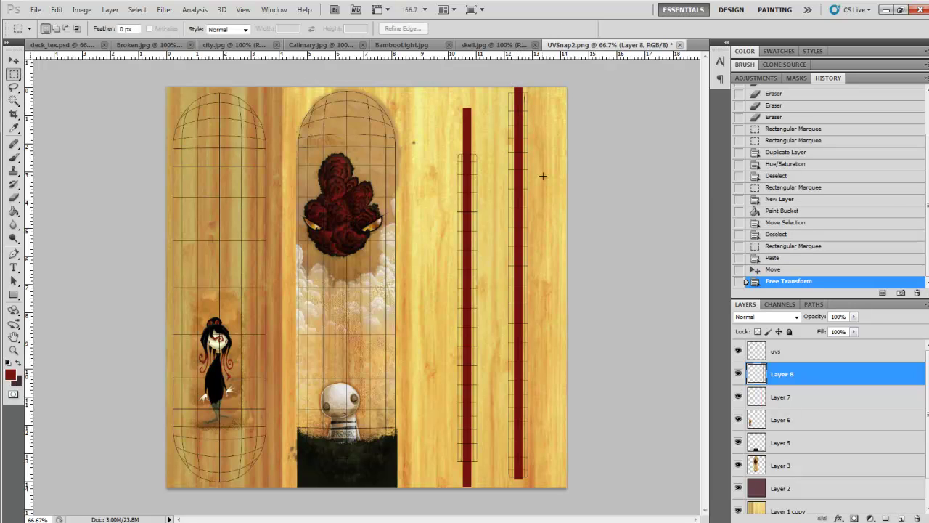
{"action": "key", "text": "ctrl+Left"}
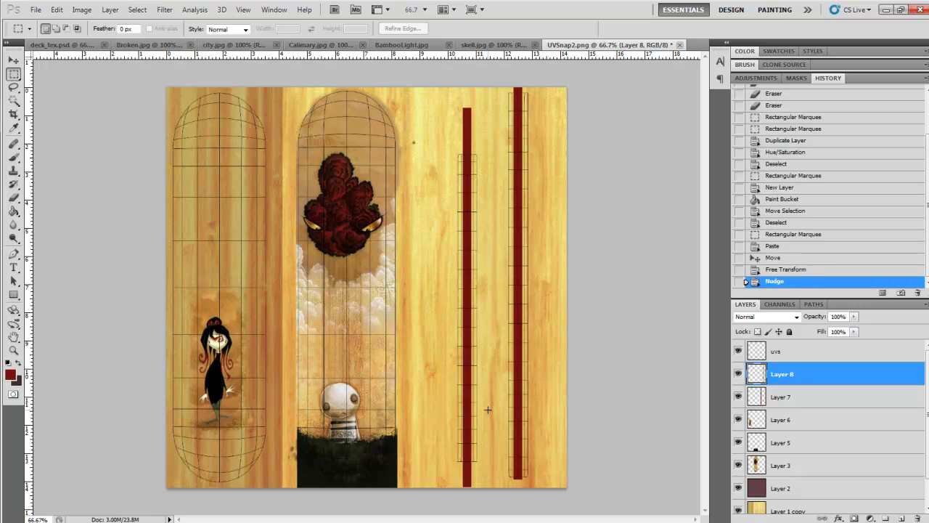
Step: Save the image in the sourceimages folder as deck_texture_2 in Photoshop format with layers and Maximize Compatibility on
{"action": "left_click", "coordinate": [35, 9]}
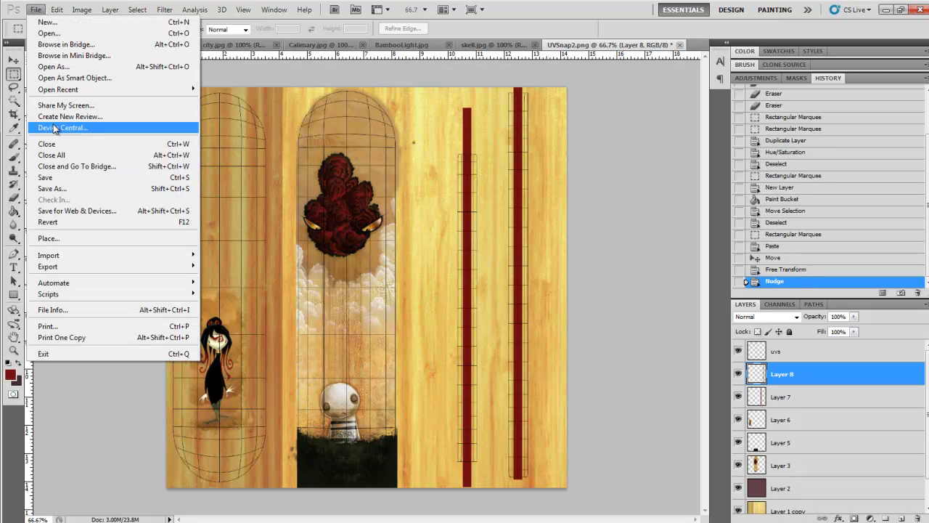
{"action": "left_click", "coordinate": [53, 189]}
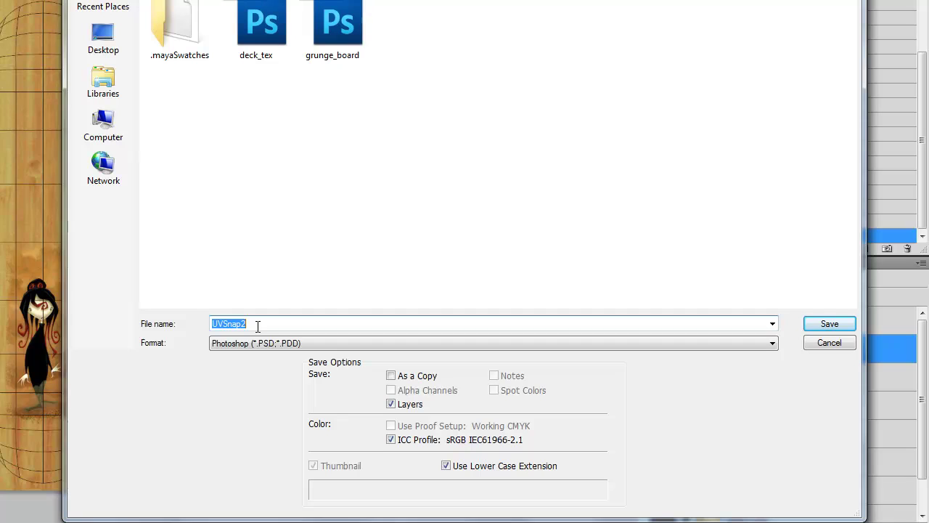
{"action": "type", "text": "dec"}
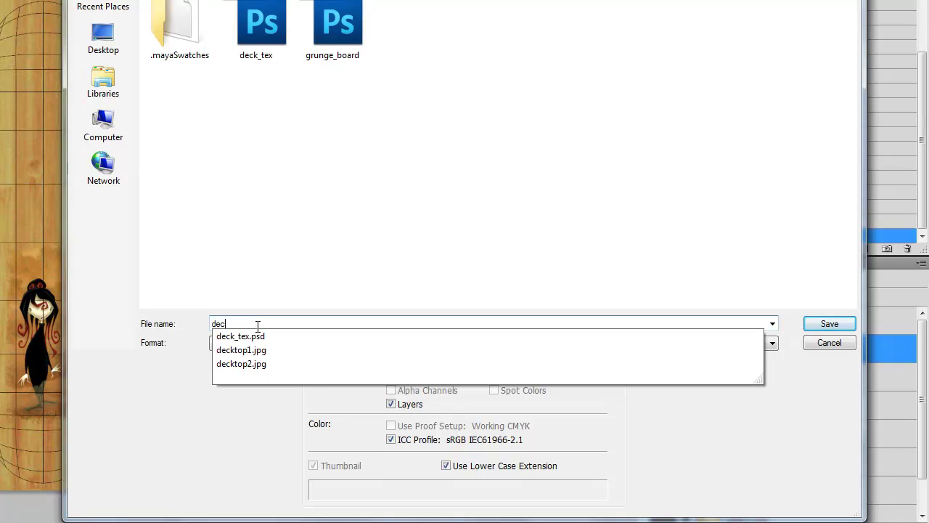
{"action": "type", "text": "k_te"}
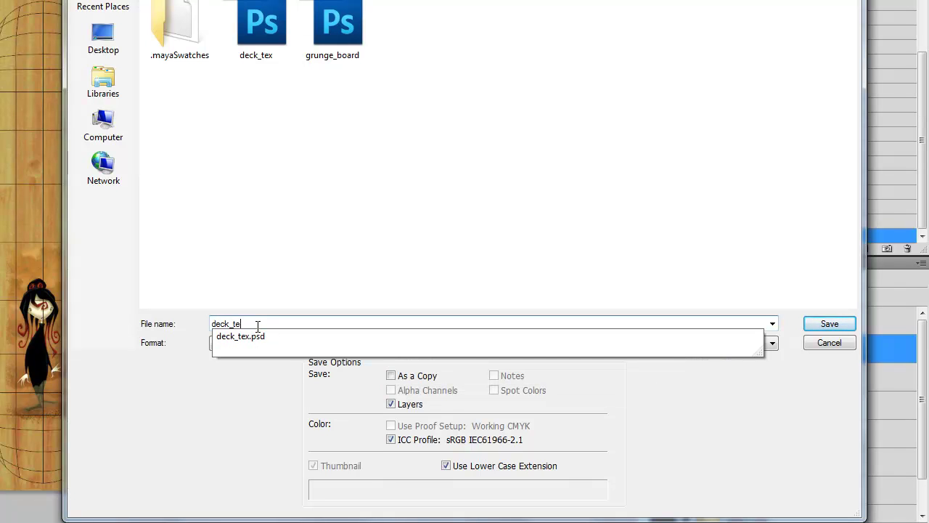
{"action": "type", "text": "xtur"}
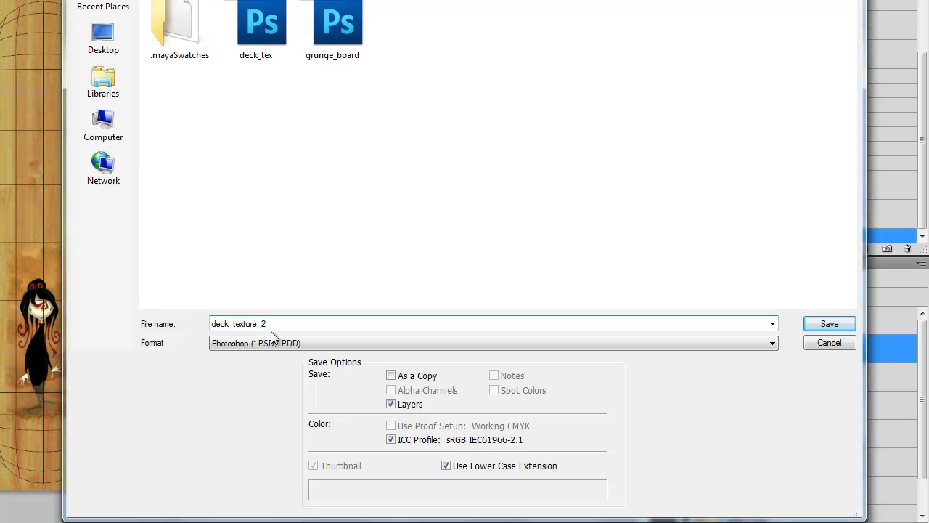
{"action": "type", "text": "e_2"}
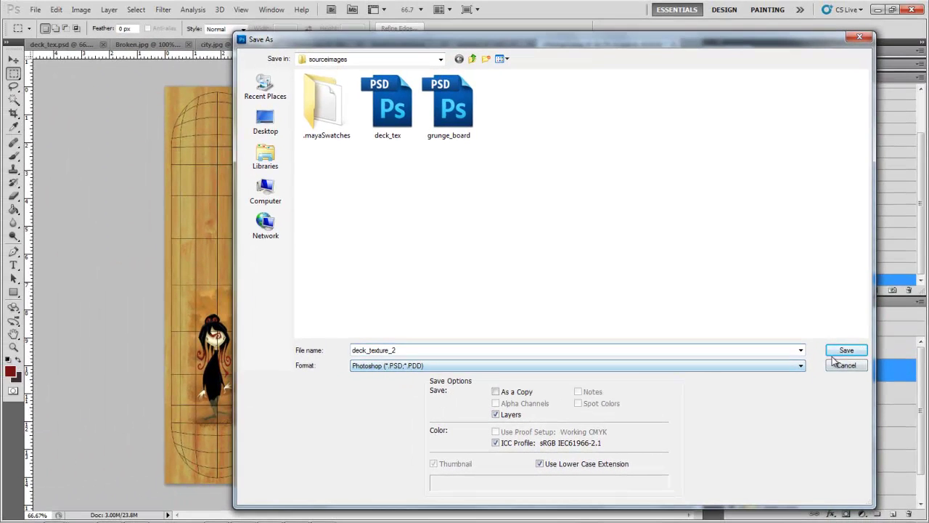
{"action": "left_click", "coordinate": [838, 353]}
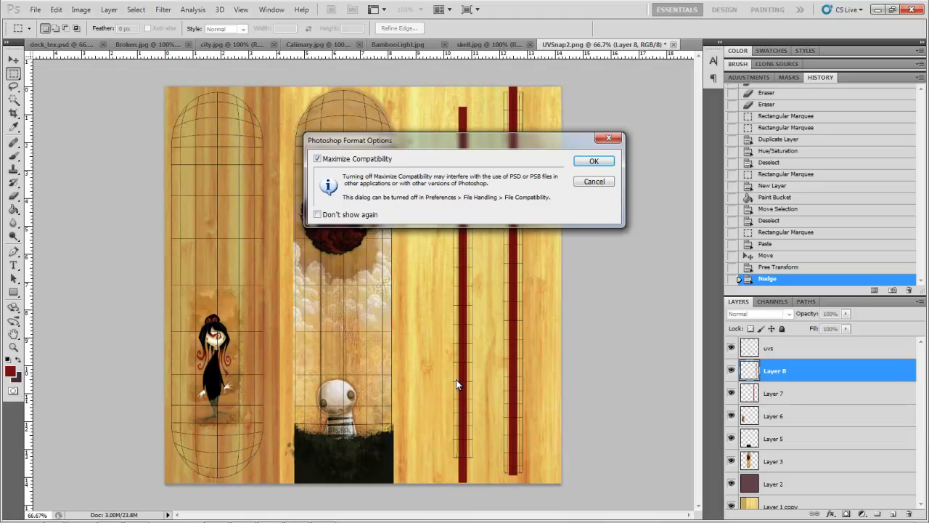
{"action": "left_click", "coordinate": [592, 161]}
Step: Hide the uvs layer and save deck_texture_2.psd again
{"action": "scroll", "coordinate": [825, 432], "scroll_direction": "down", "scroll_amount": 1}
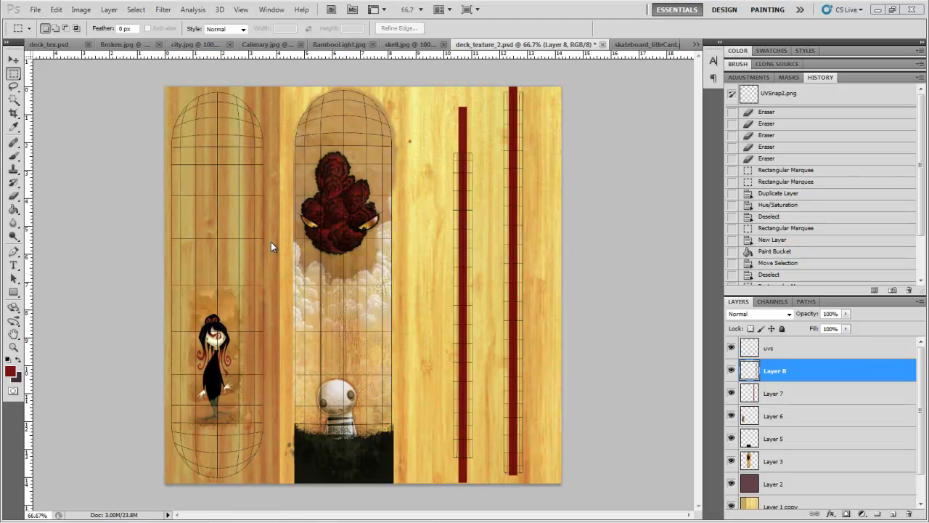
{"action": "left_click", "coordinate": [731, 349]}
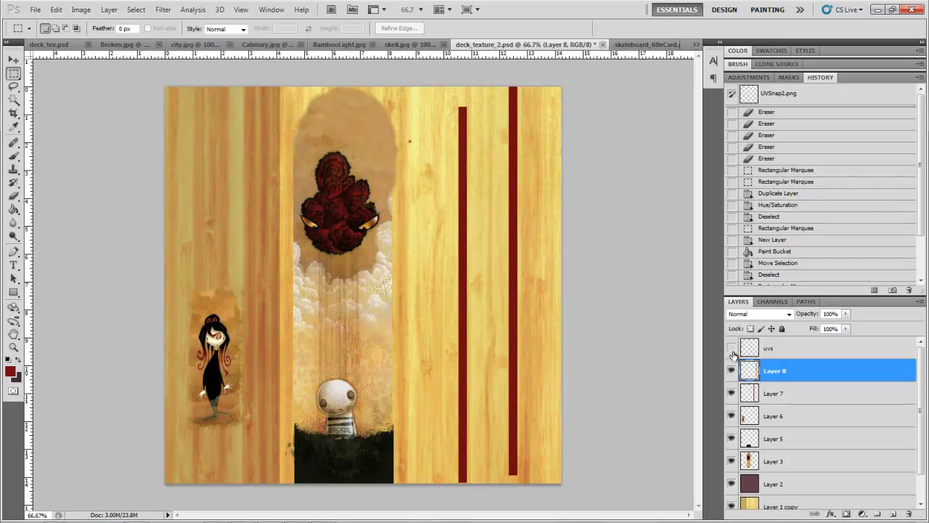
{"action": "left_click", "coordinate": [34, 10]}
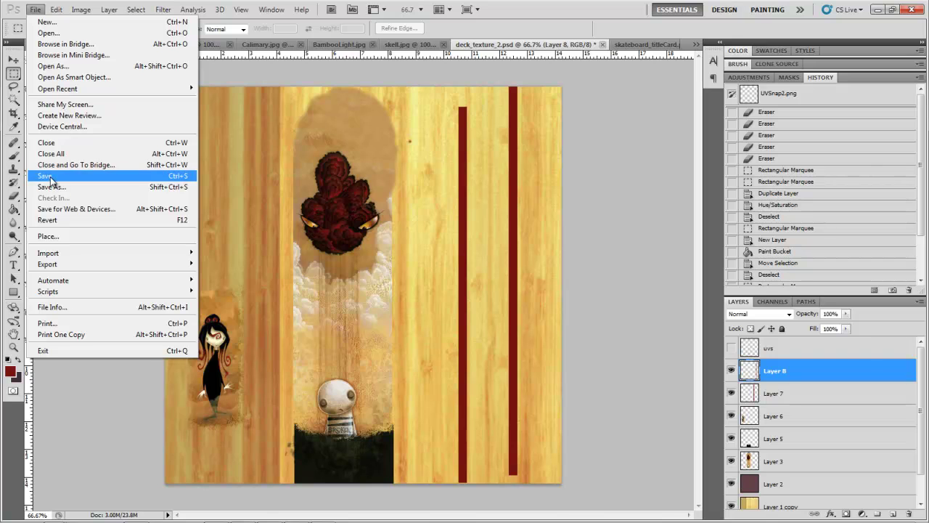
{"action": "left_click", "coordinate": [51, 175]}
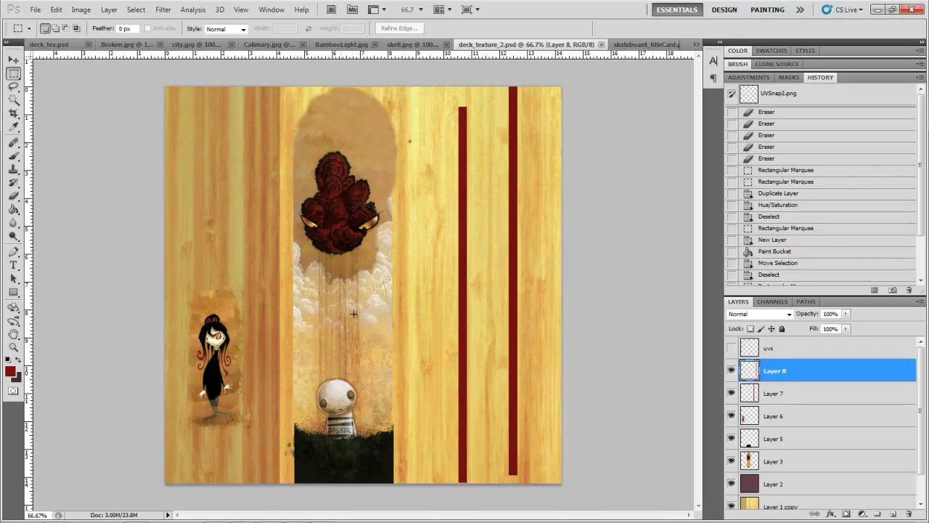